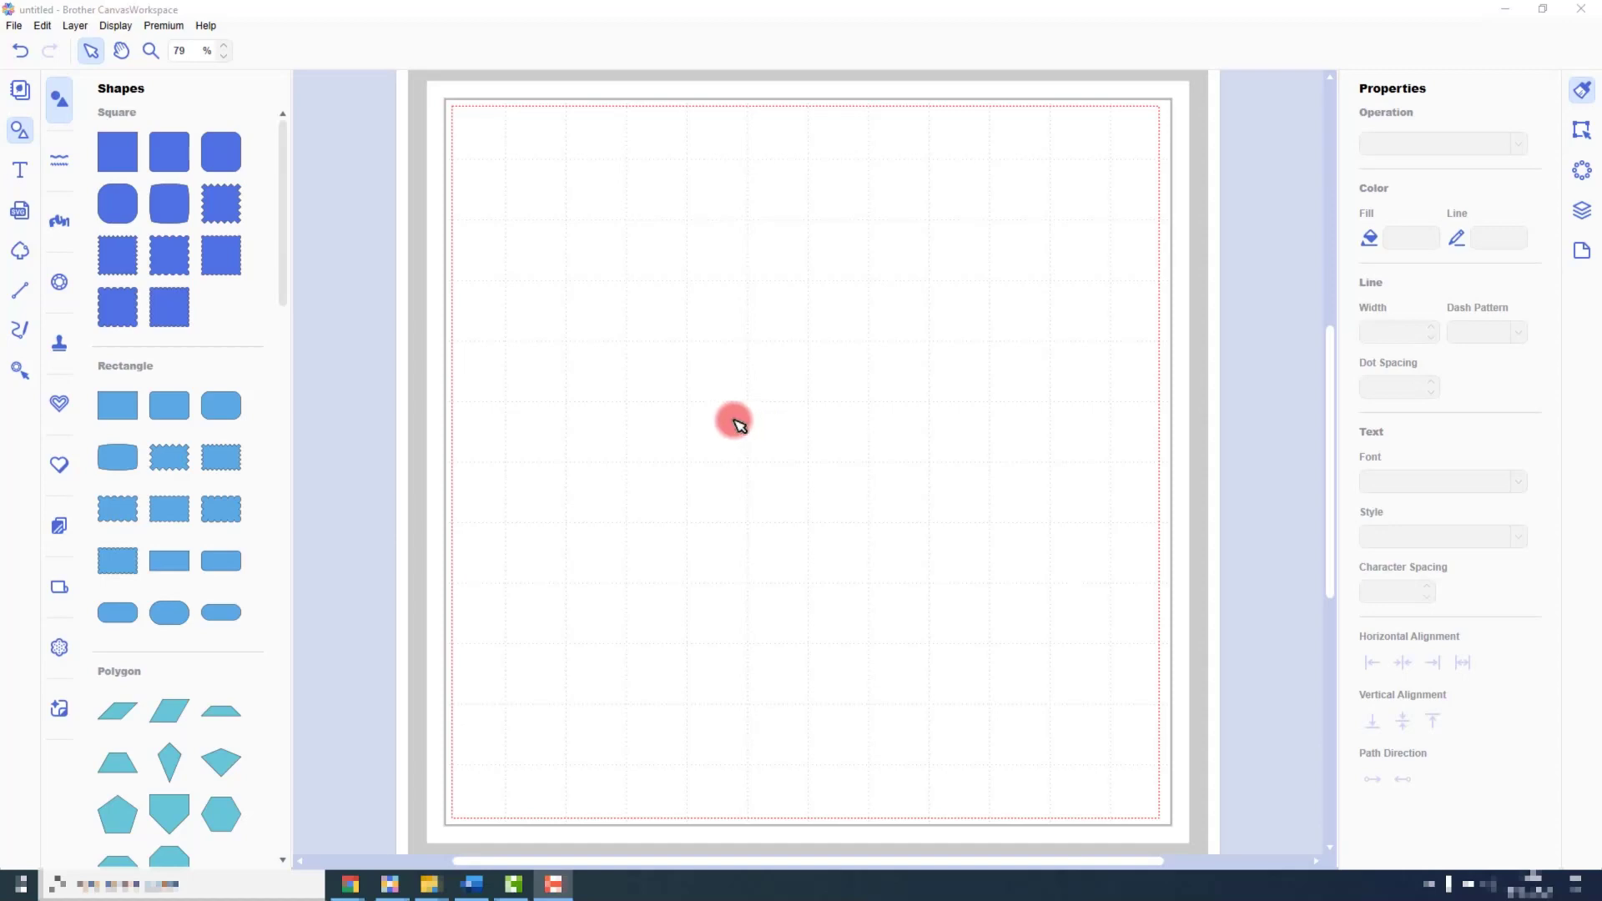
- Set the artboard size to A4 (8.3" x 11.7") and turn on Show Registration Mark
left_click(1582, 251)
left_click(1520, 168)
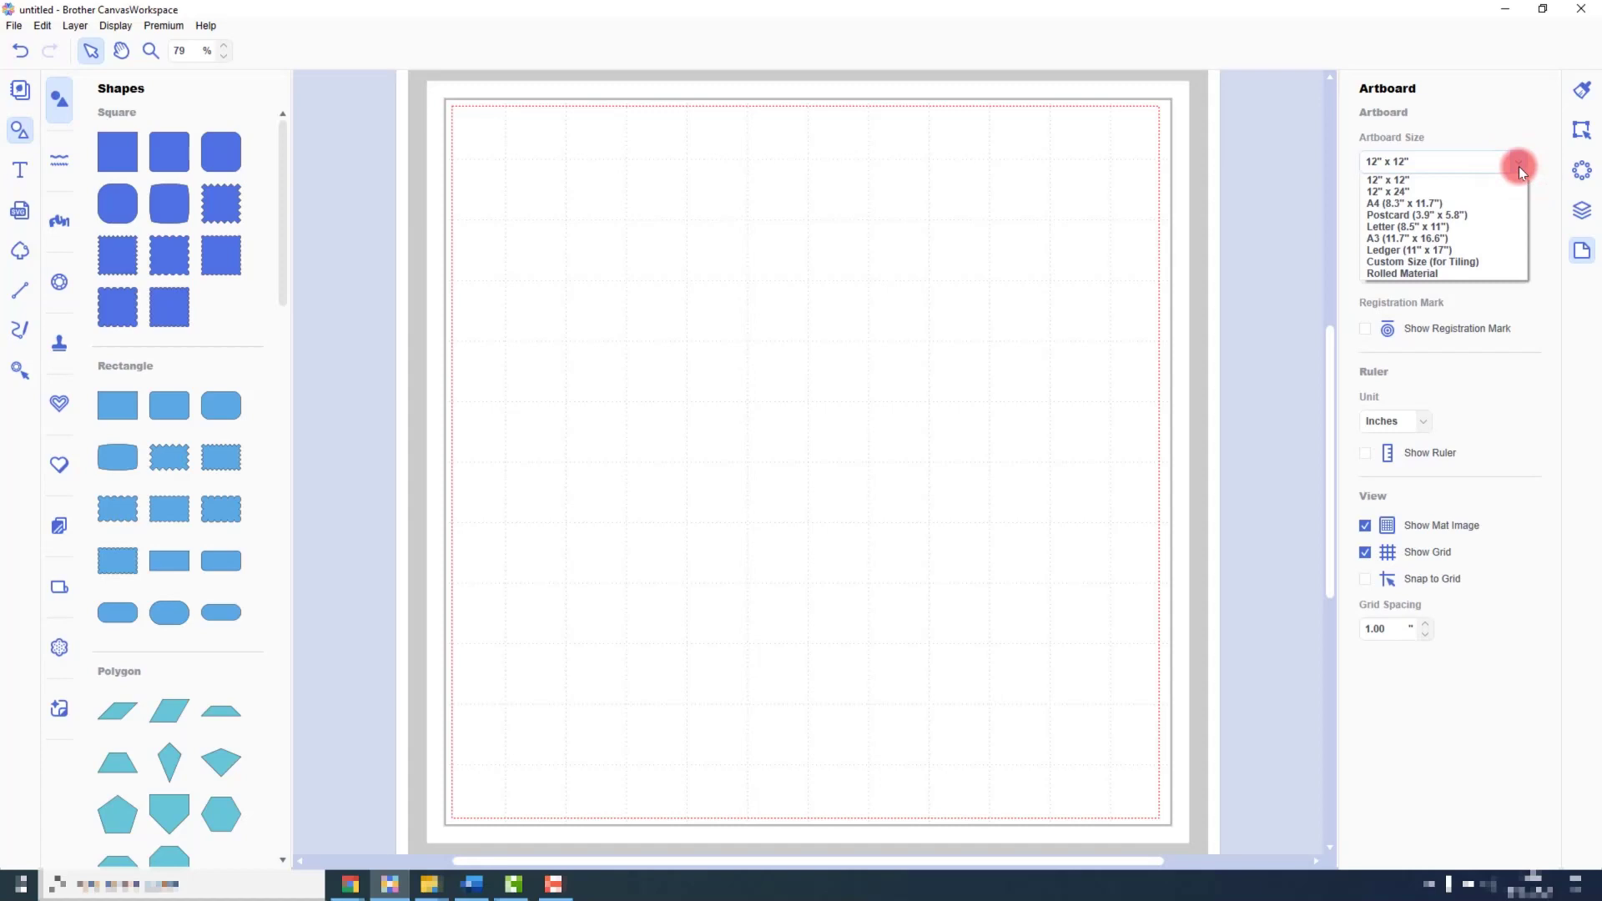
left_click(1494, 203)
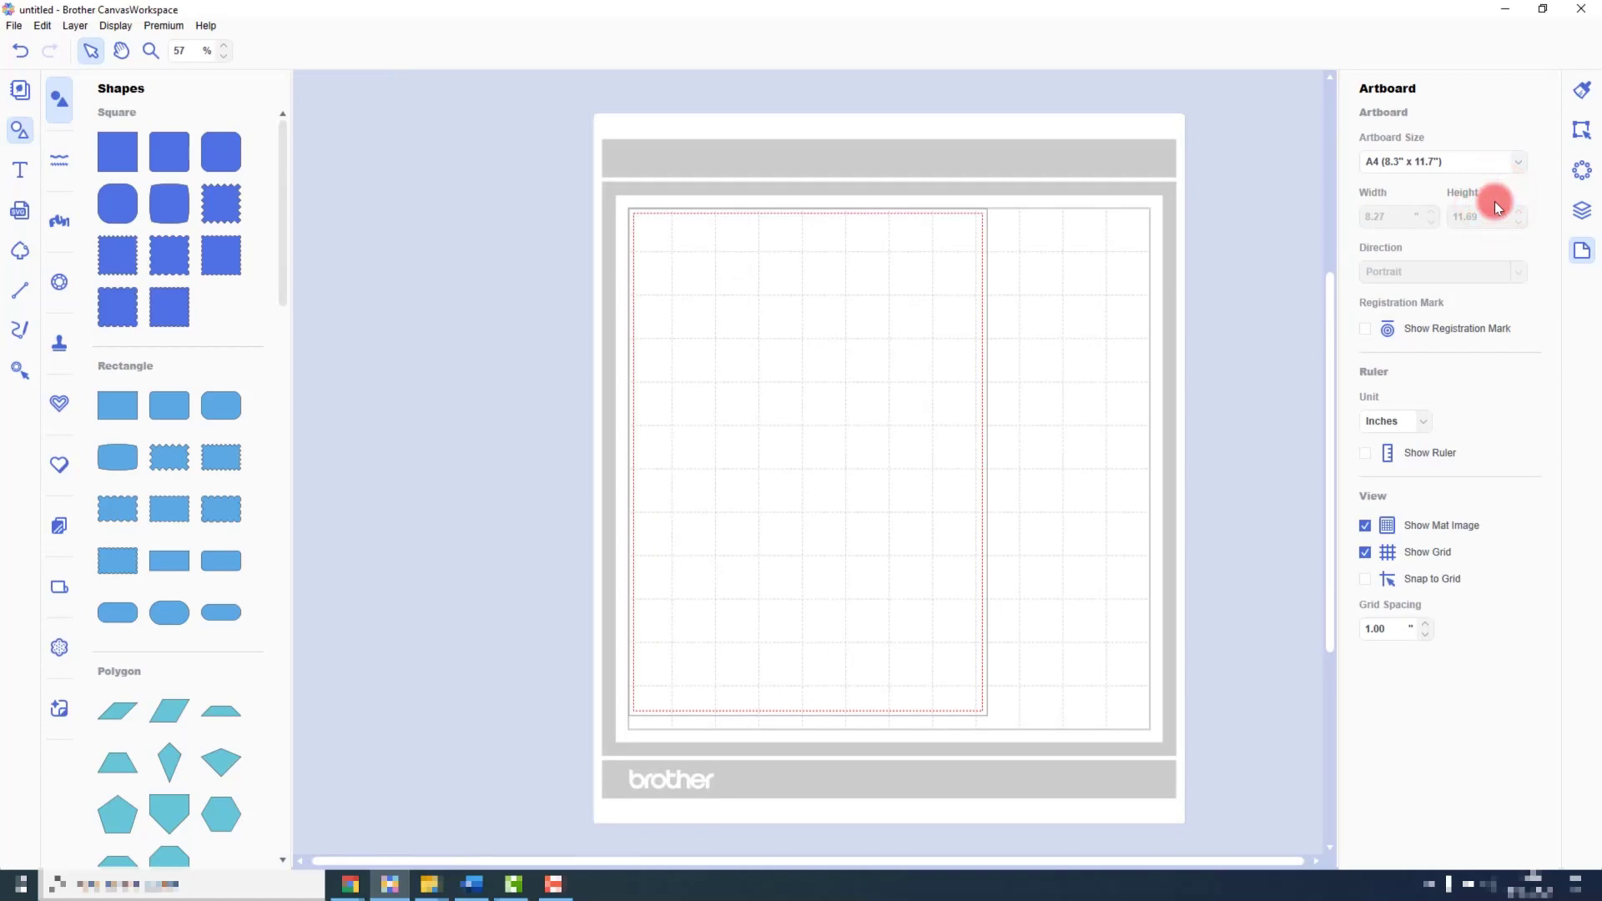
left_click(1365, 333)
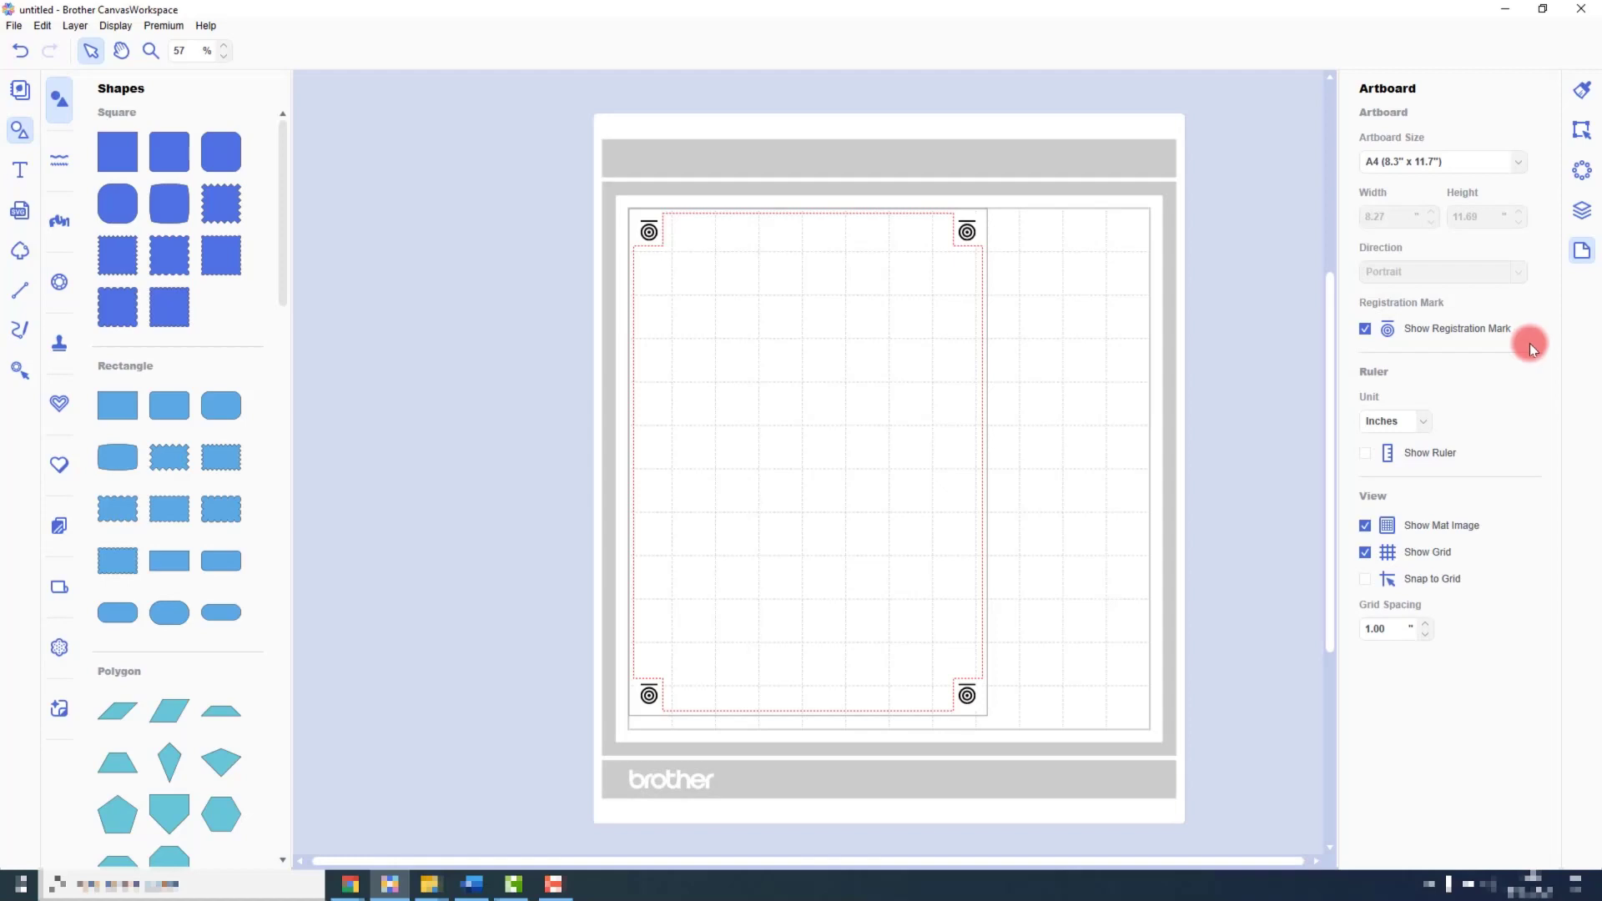
- Load clipart-3418189.png from the computer into the Image Tracing dialog
left_click(20, 250)
left_click(686, 390)
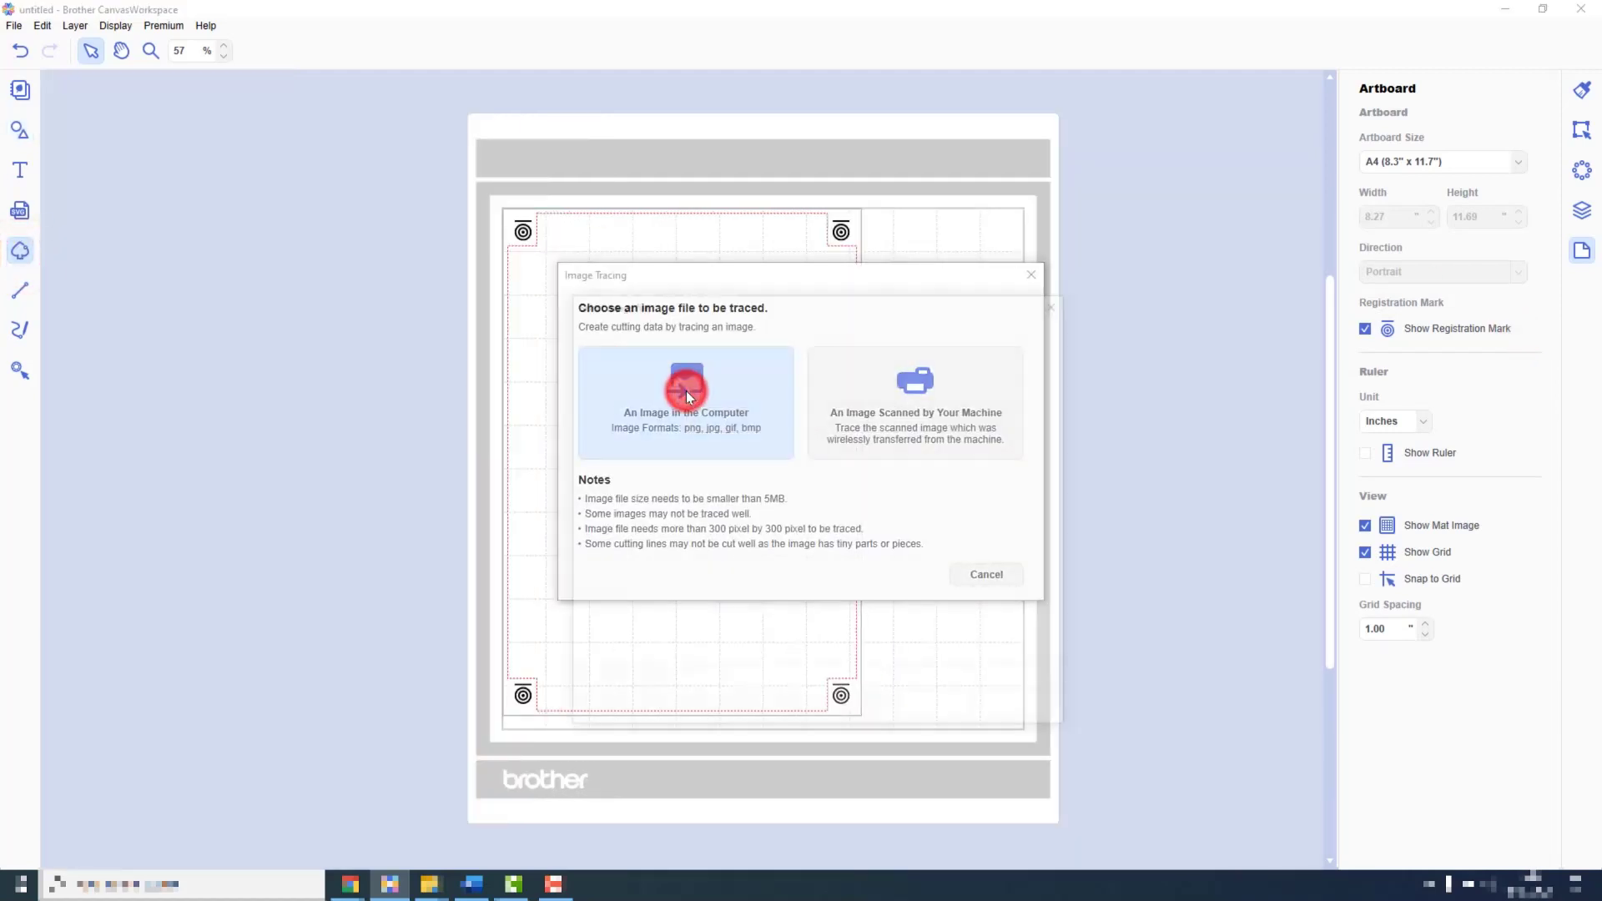
left_click(1018, 432)
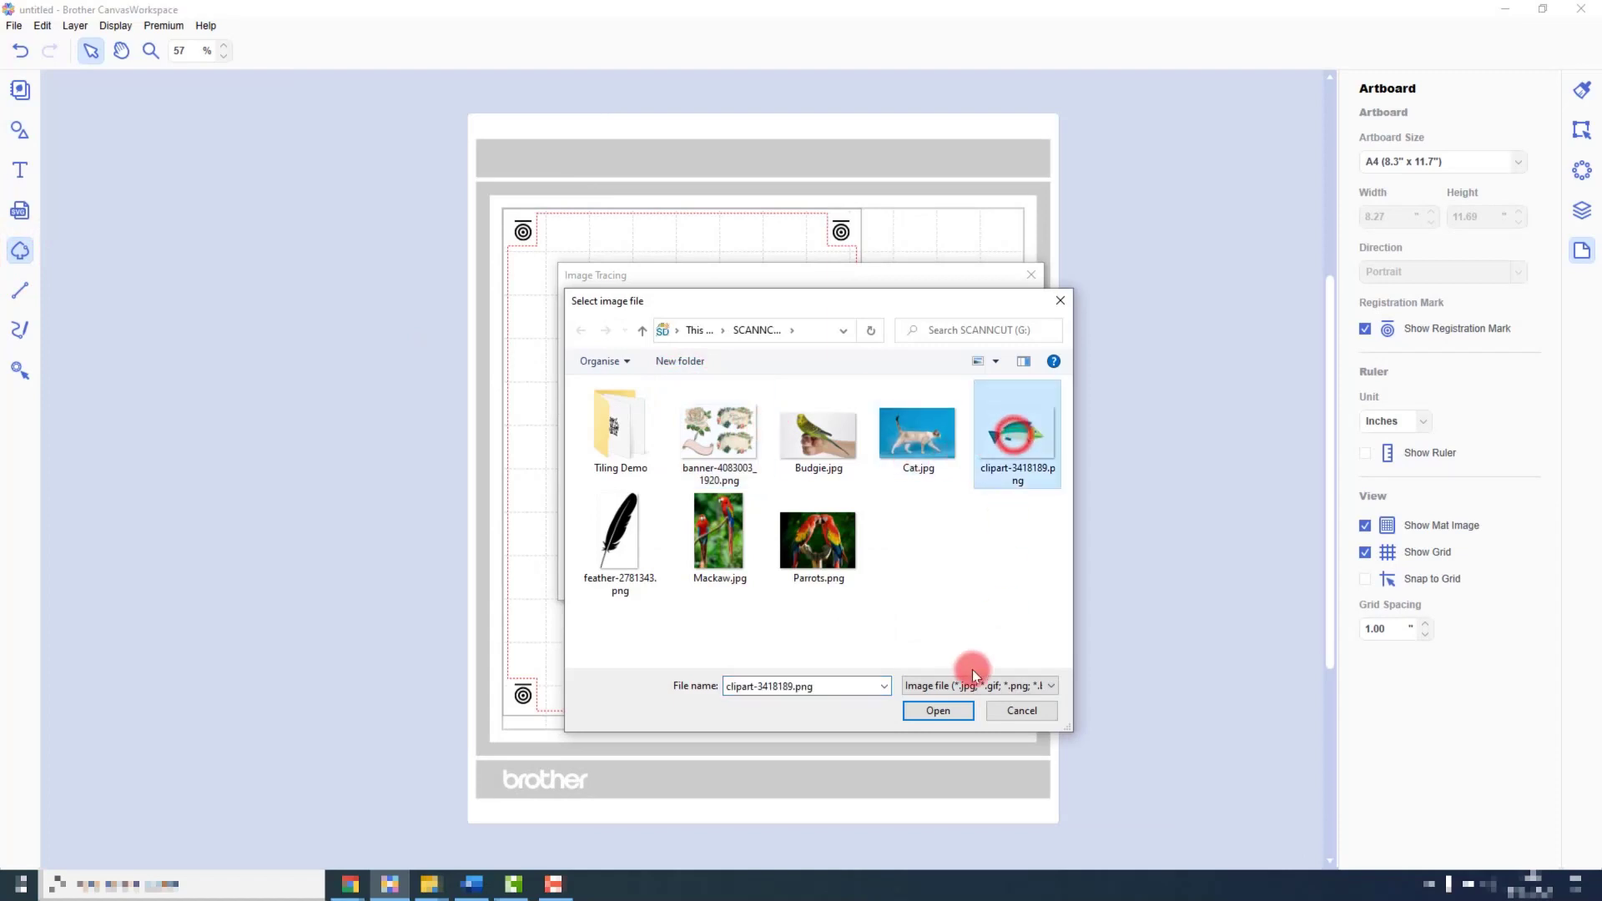
left_click(944, 714)
left_click(933, 678)
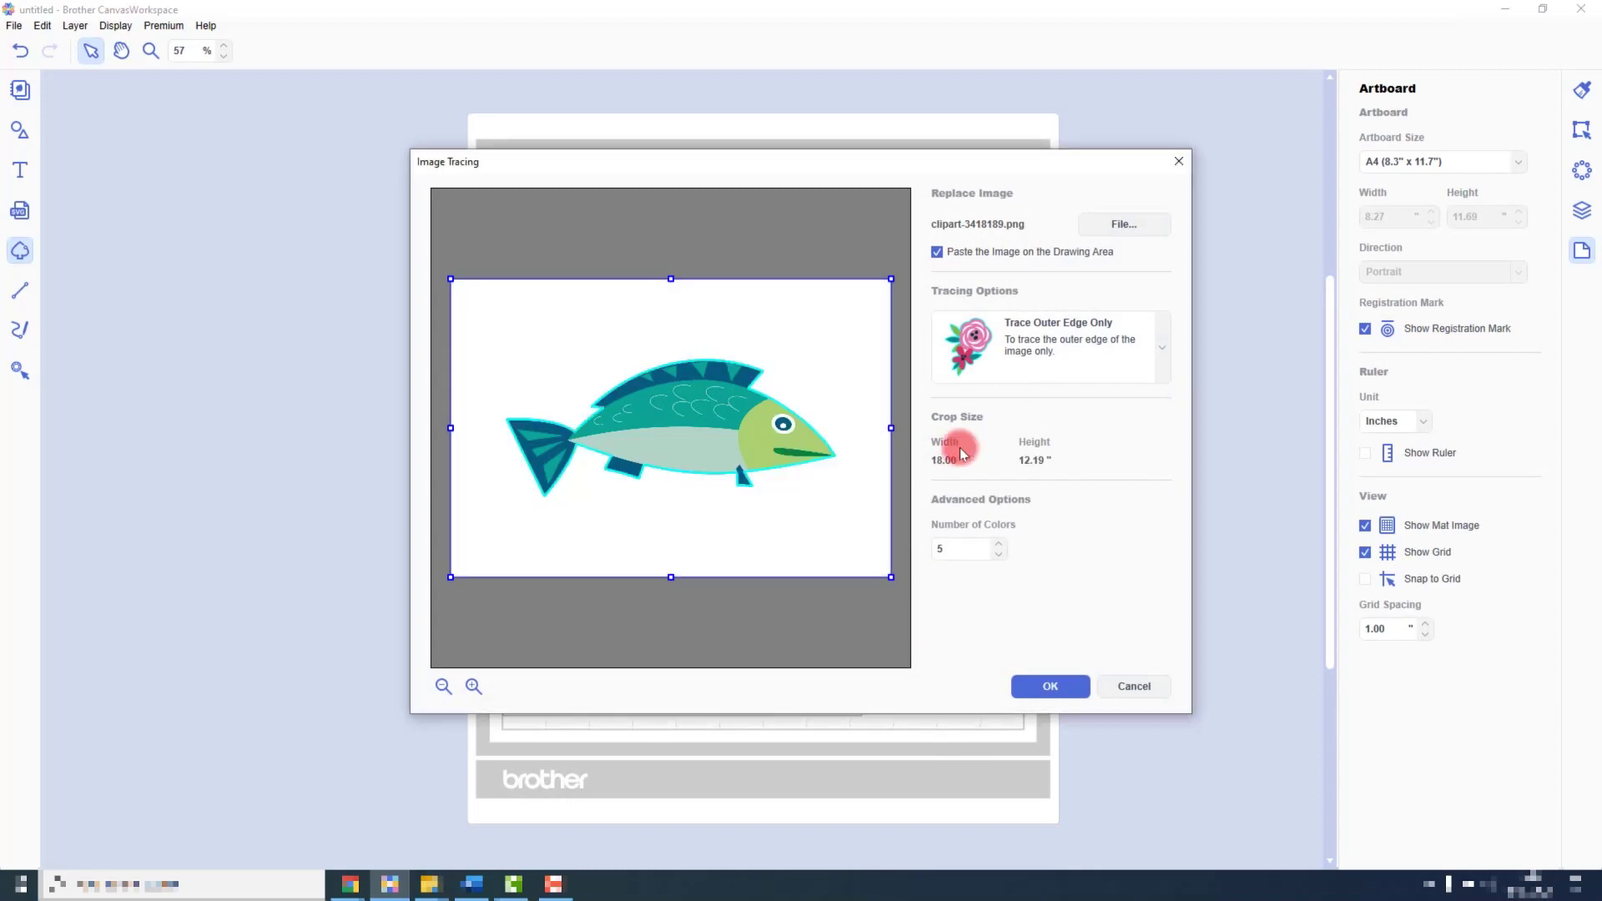
- Crop the fish to 14.18" x 6.31", preview its outline trace, and paste it onto the mat
left_click_drag(892, 427, 846, 420)
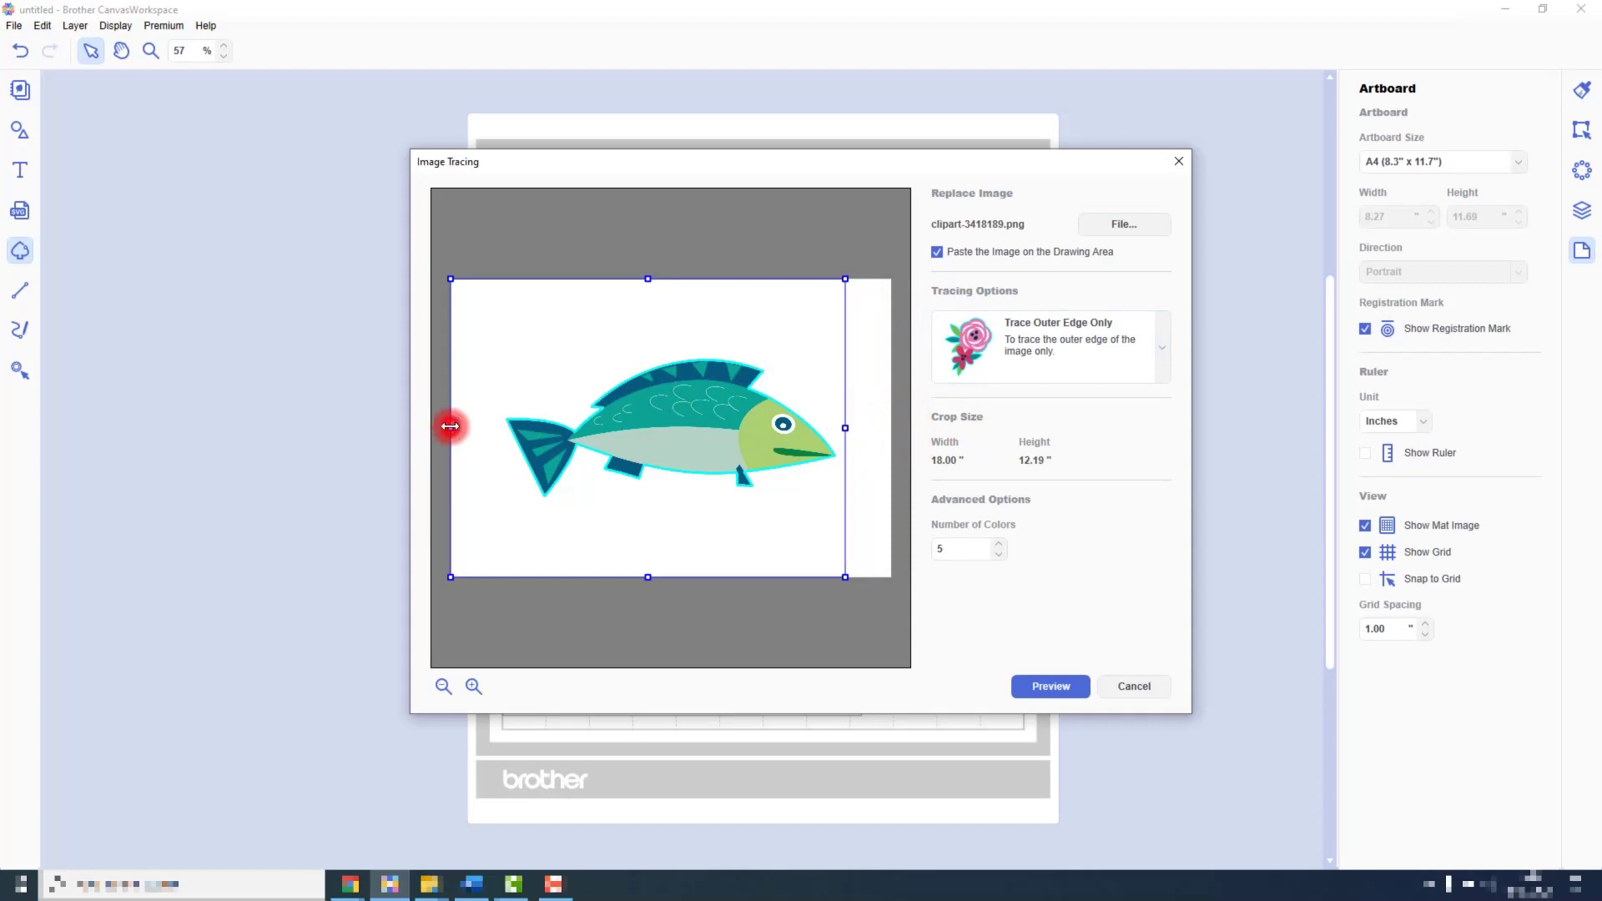
left_click_drag(451, 427, 498, 439)
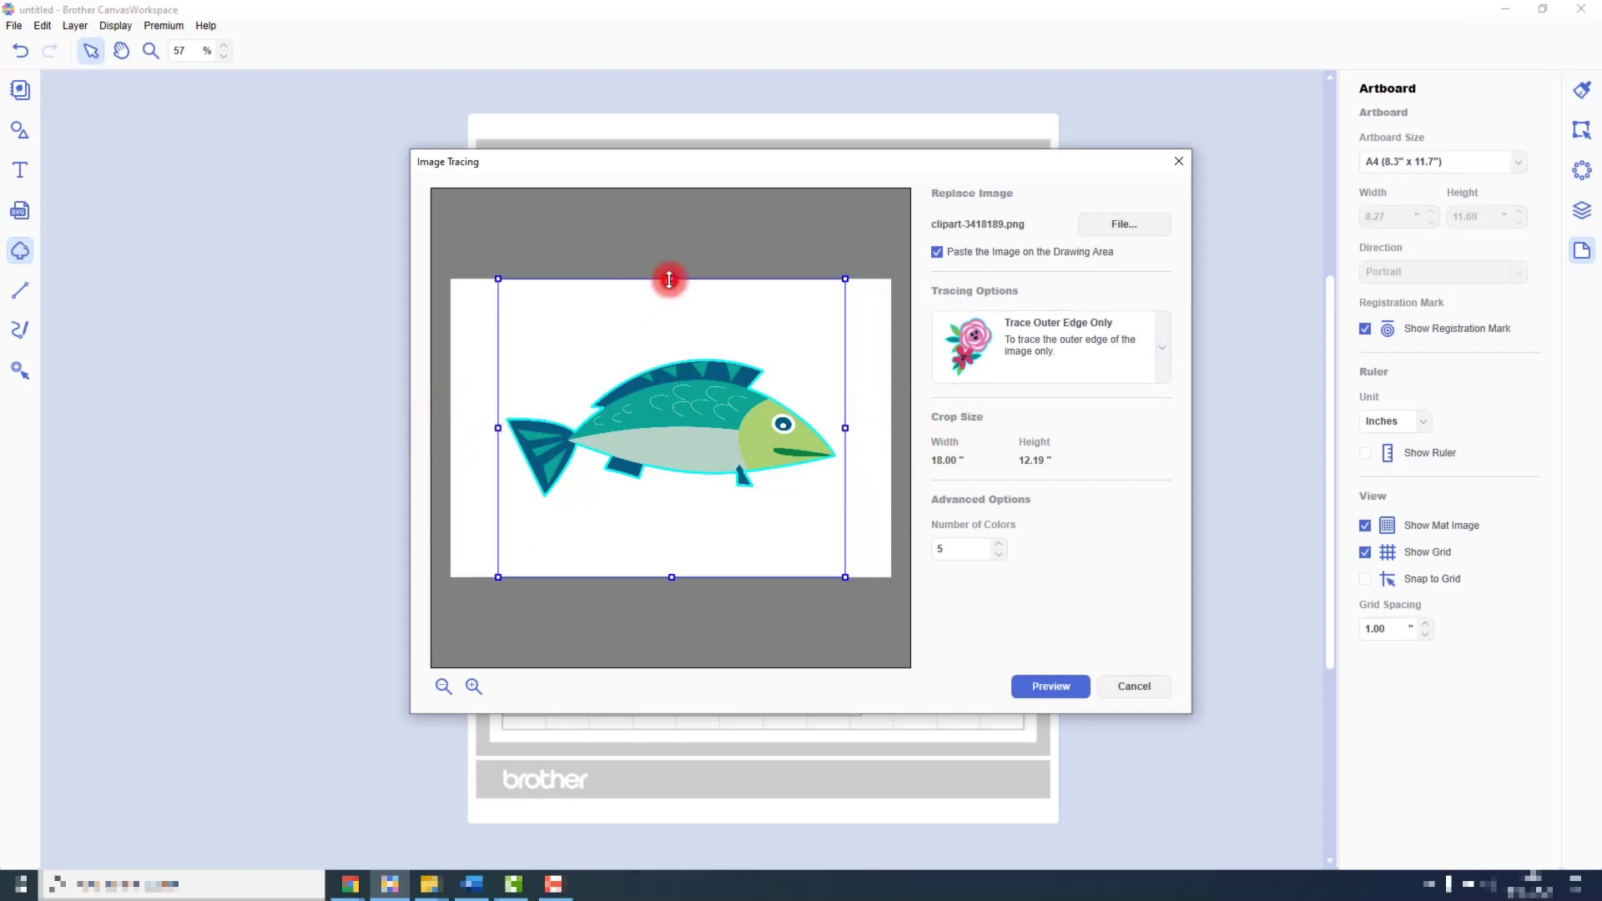
left_click_drag(669, 278, 680, 352)
left_click_drag(672, 578, 673, 506)
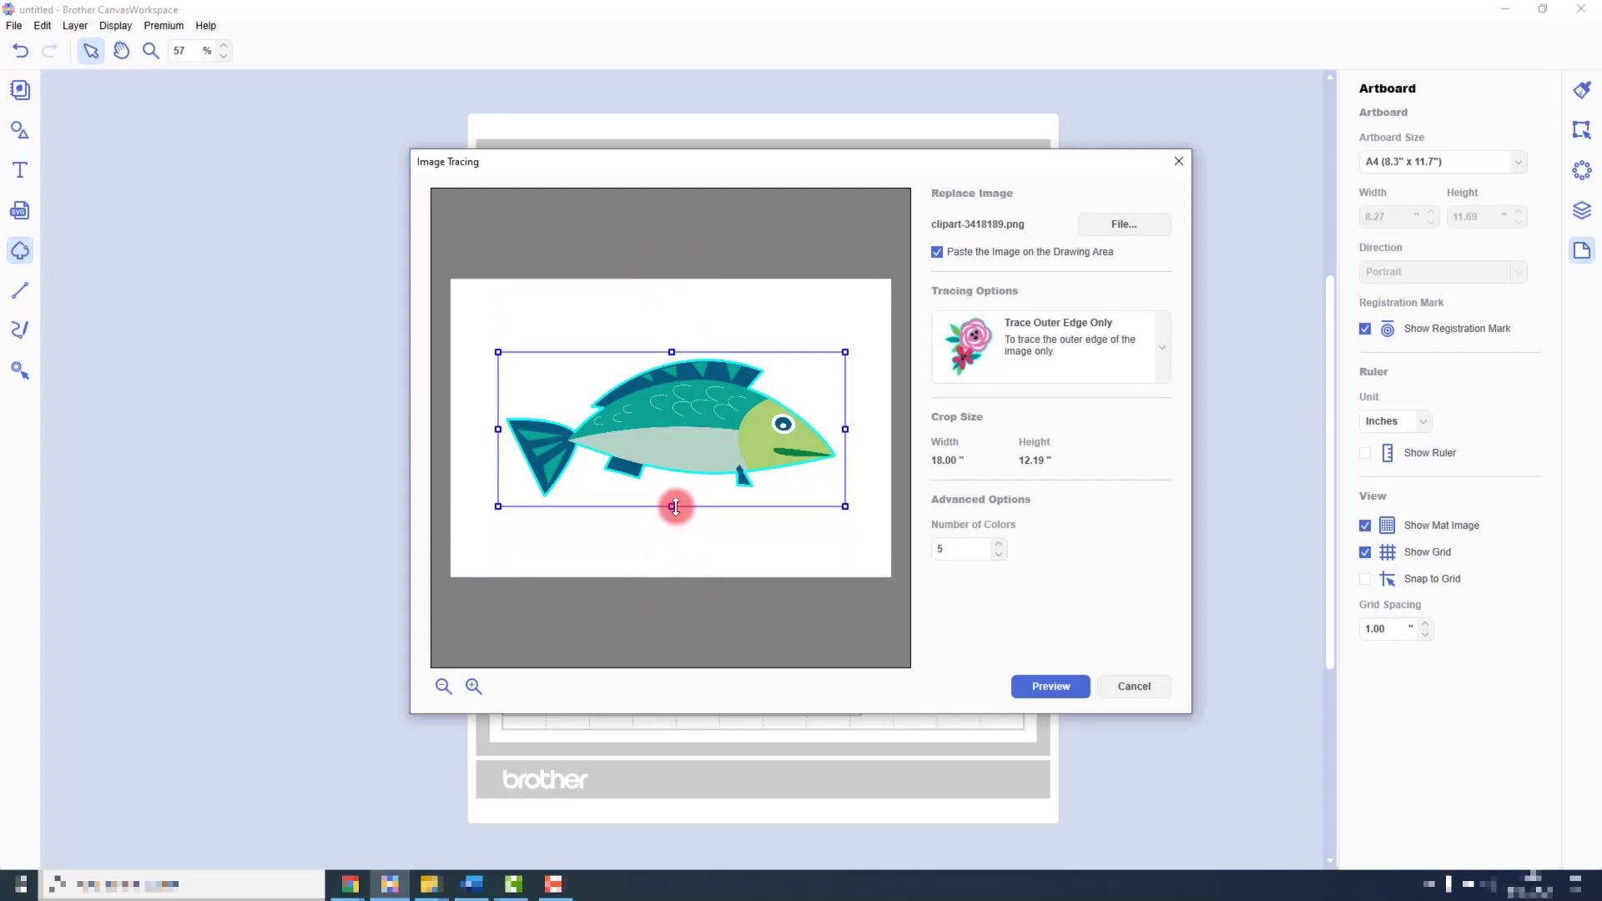
left_click(1055, 687)
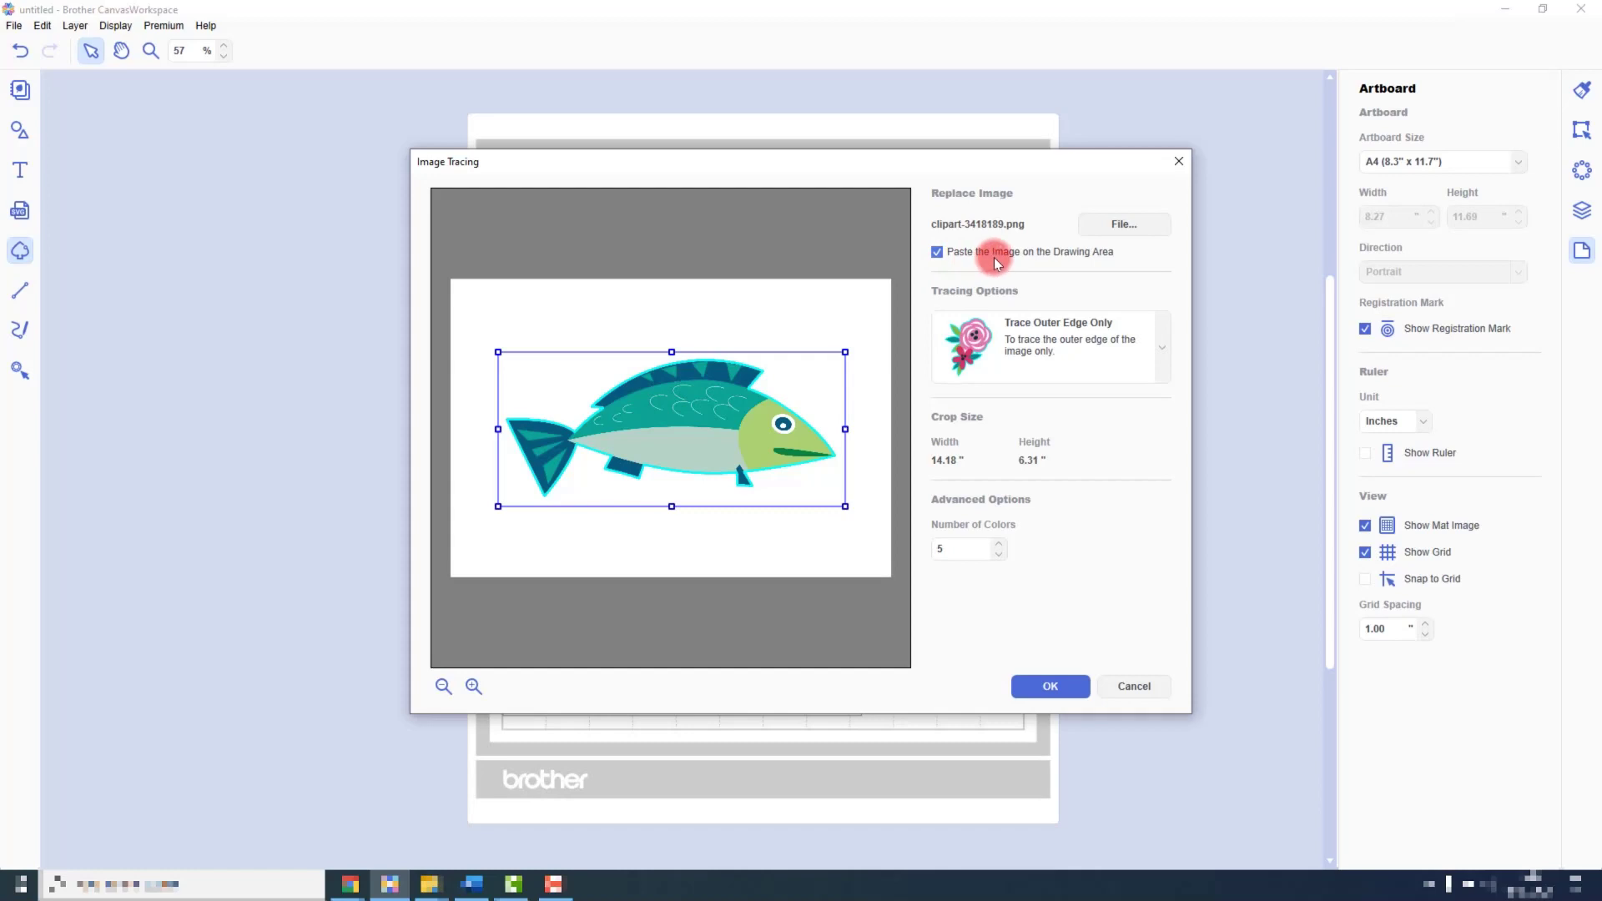
left_click(1029, 686)
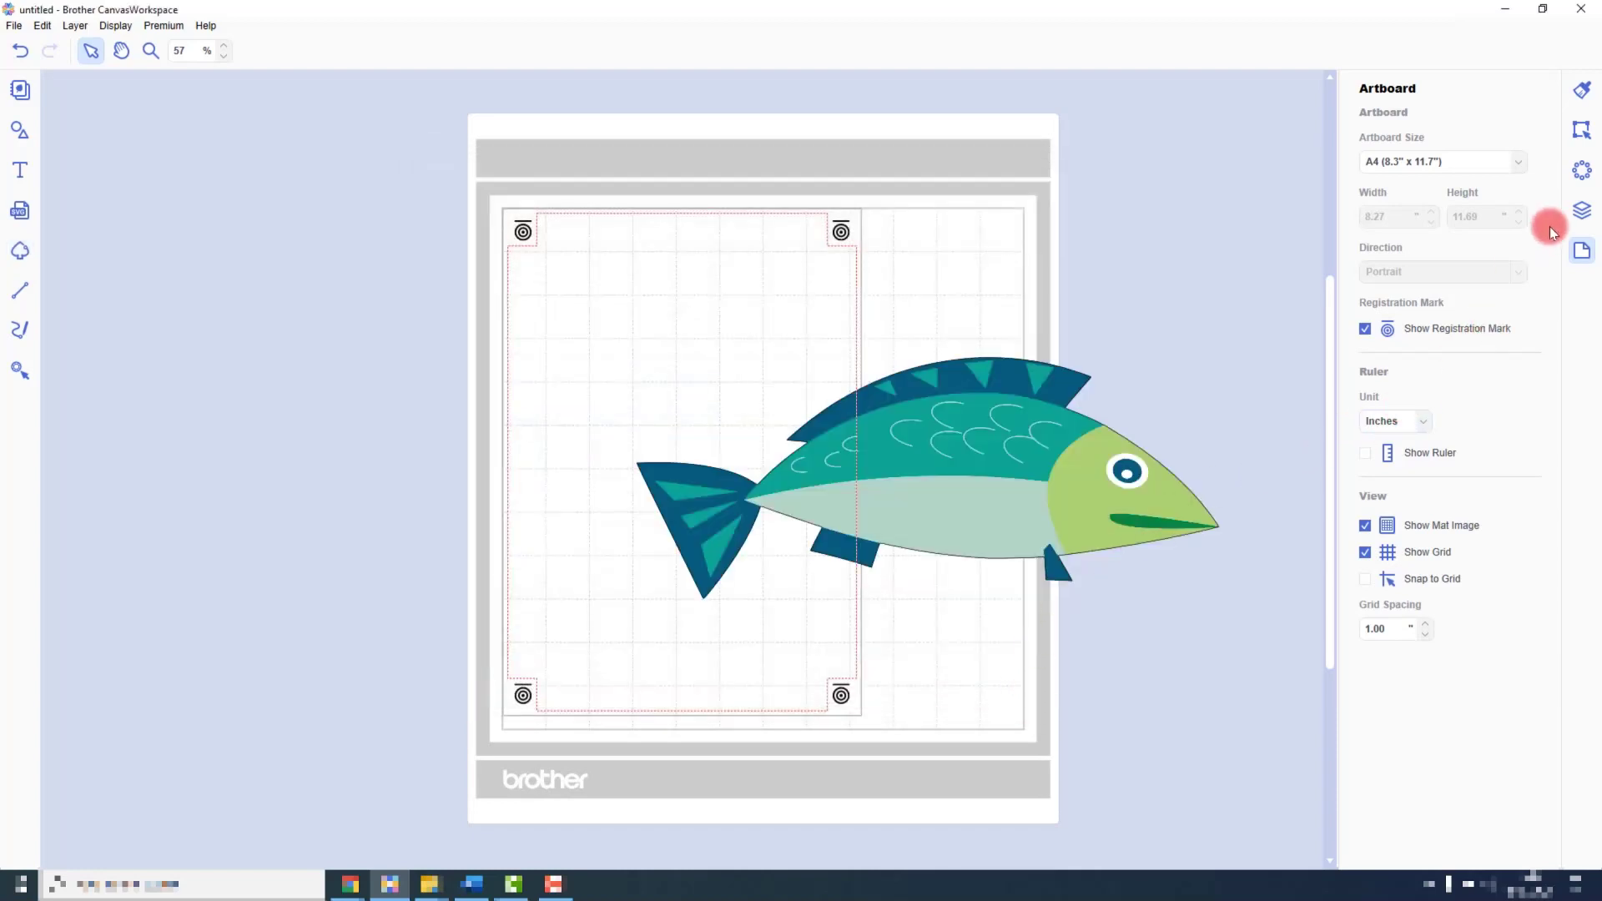
- Select the fish GROUP in Layers and scale it down into the artboard's top-left corner
left_click(1582, 210)
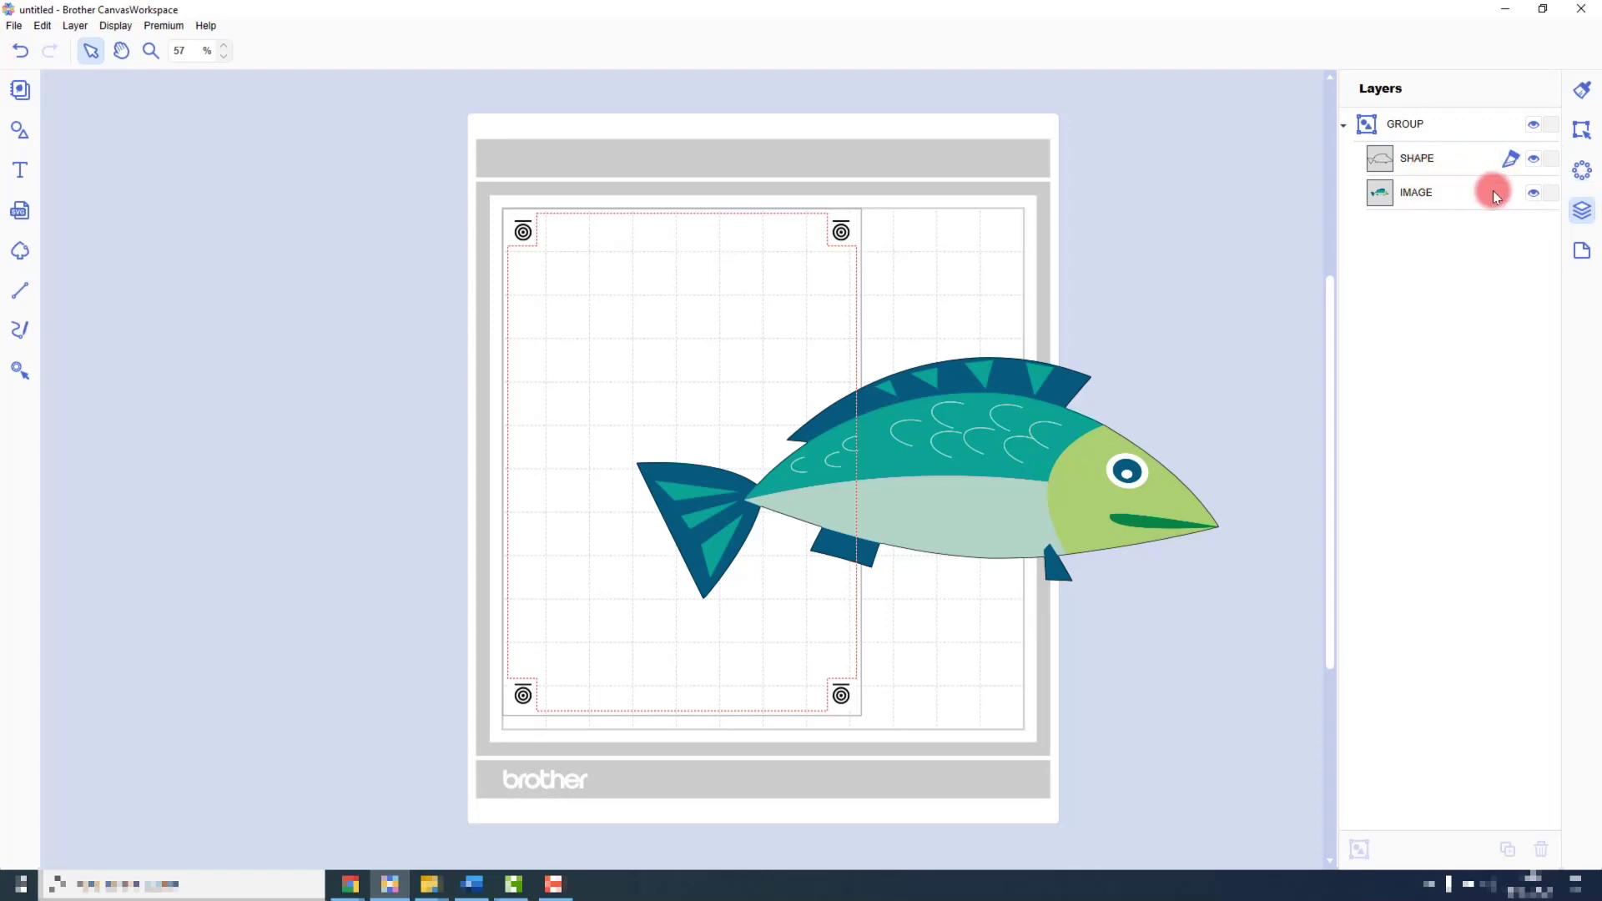
left_click(1465, 133)
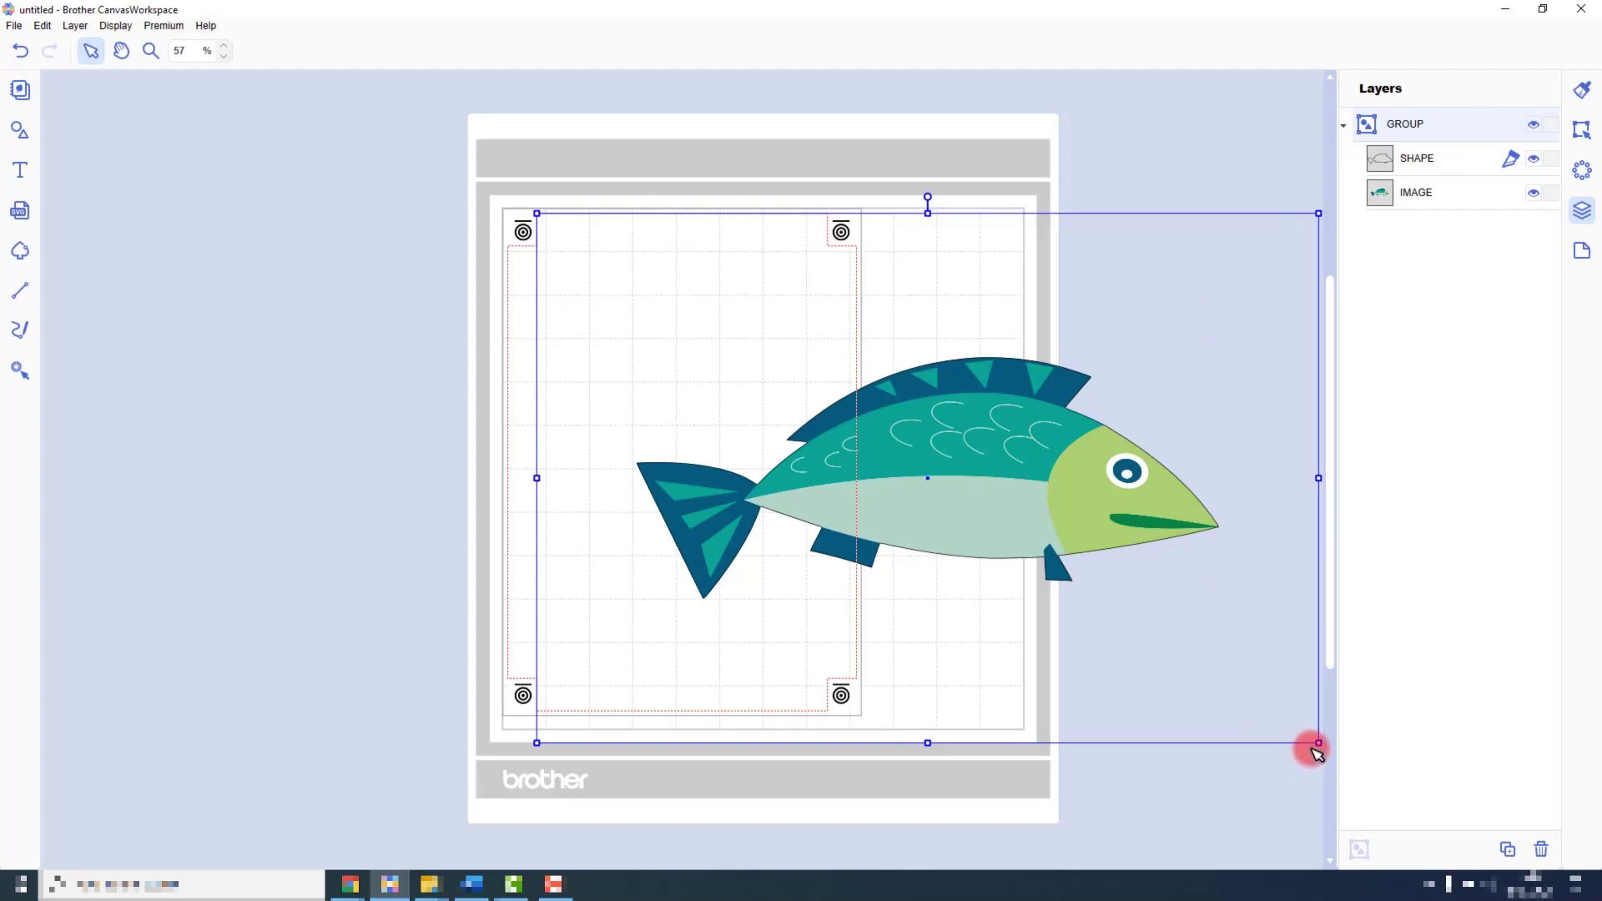
left_click_drag(1317, 744, 676, 318)
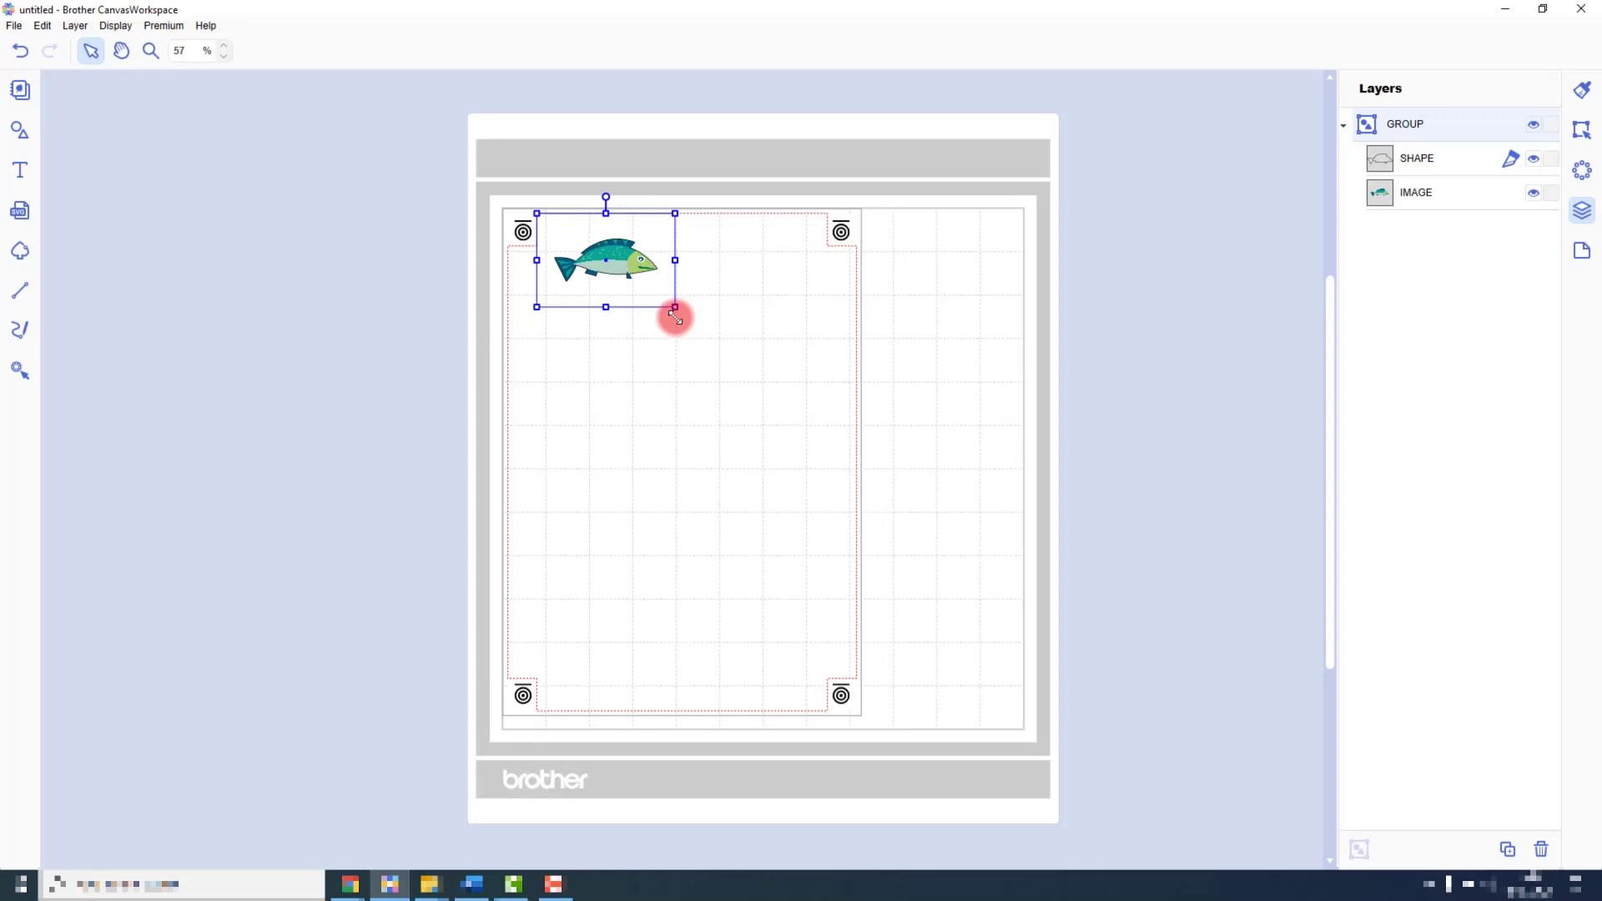
- Duplicate the fish twice, placing the first copy beside the original
right_click(622, 253)
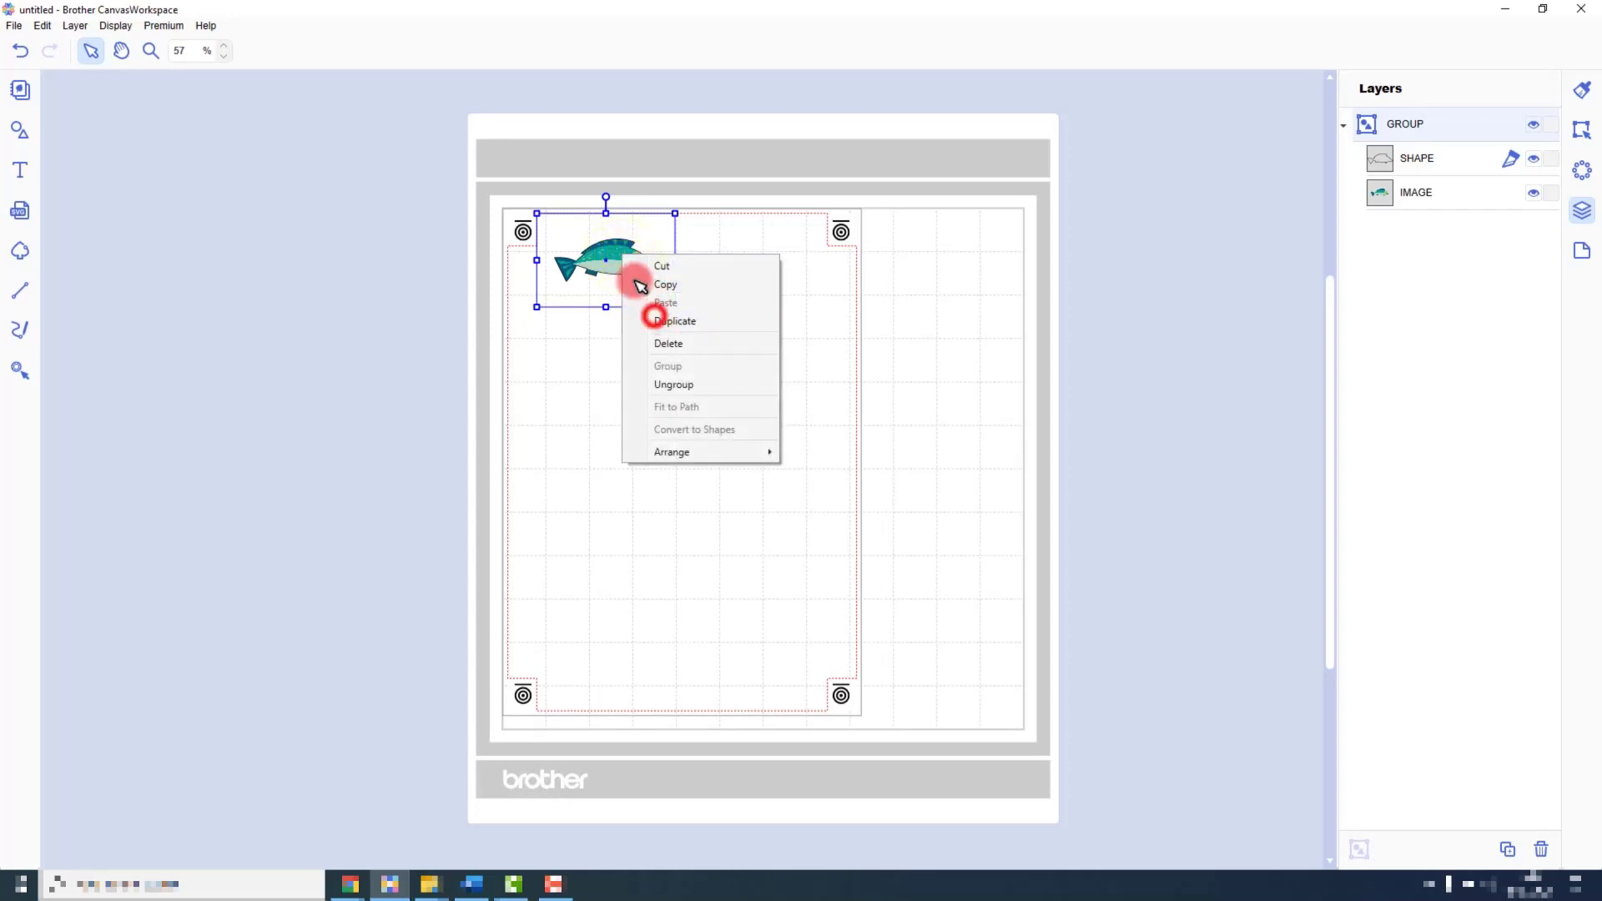
left_click(656, 322)
left_click_drag(626, 272, 724, 316)
right_click(733, 265)
left_click(760, 325)
- Add two more fish copies, moving the last clear of the overlap and rotating it nearly upright
right_click(568, 317)
left_click(622, 383)
right_click(720, 313)
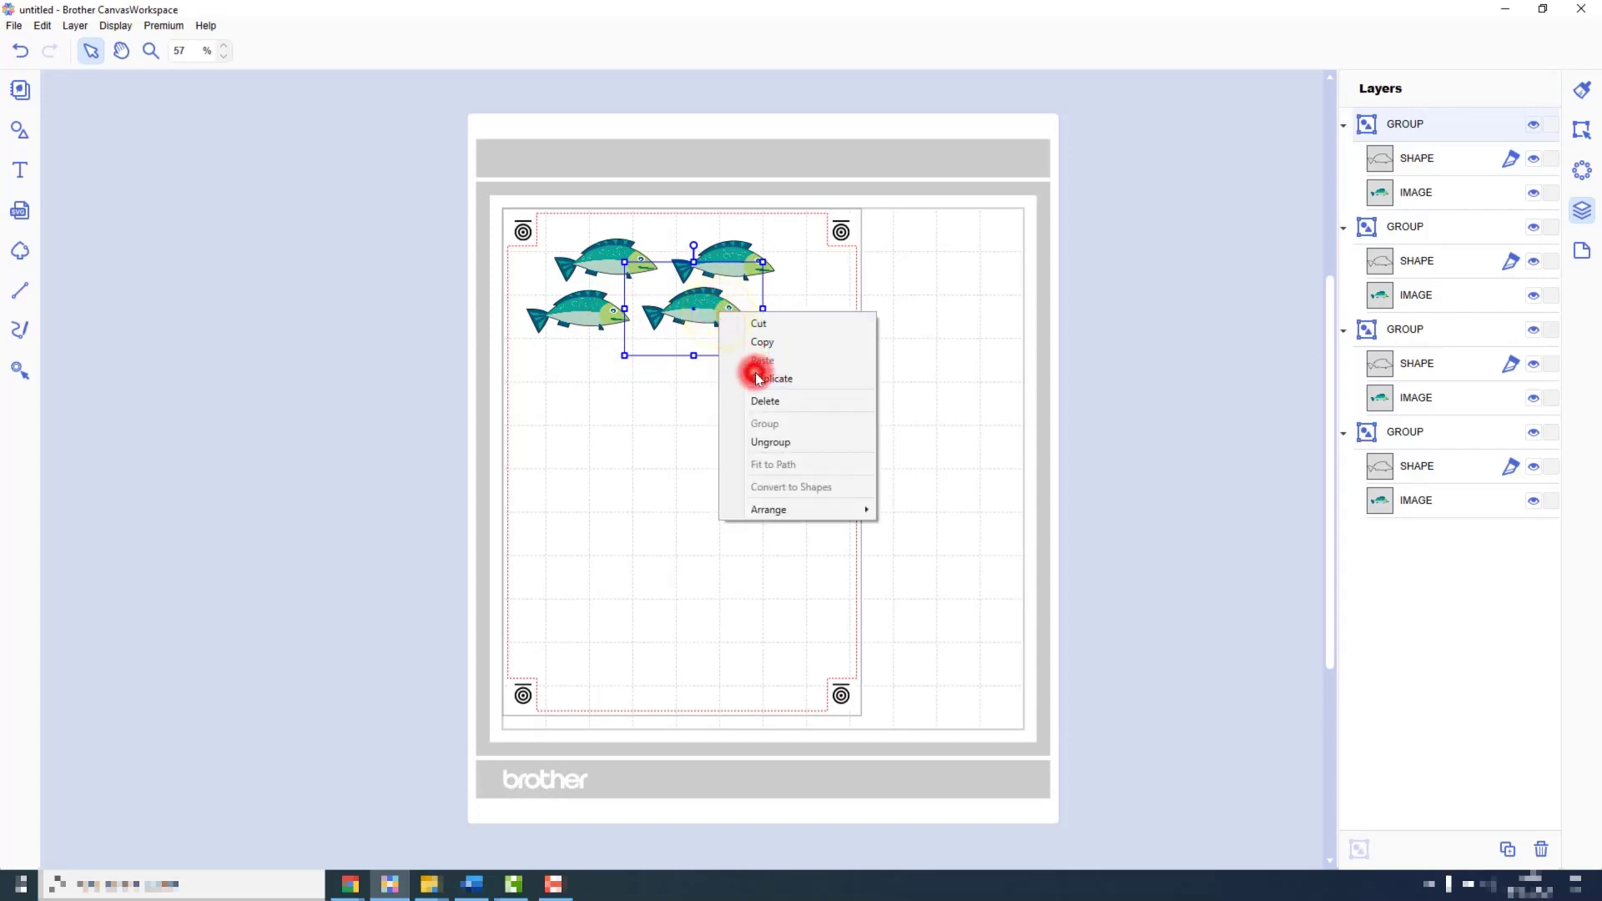
left_click(756, 377)
left_click_drag(745, 346, 808, 351)
left_click_drag(778, 278, 806, 317)
left_click(782, 436)
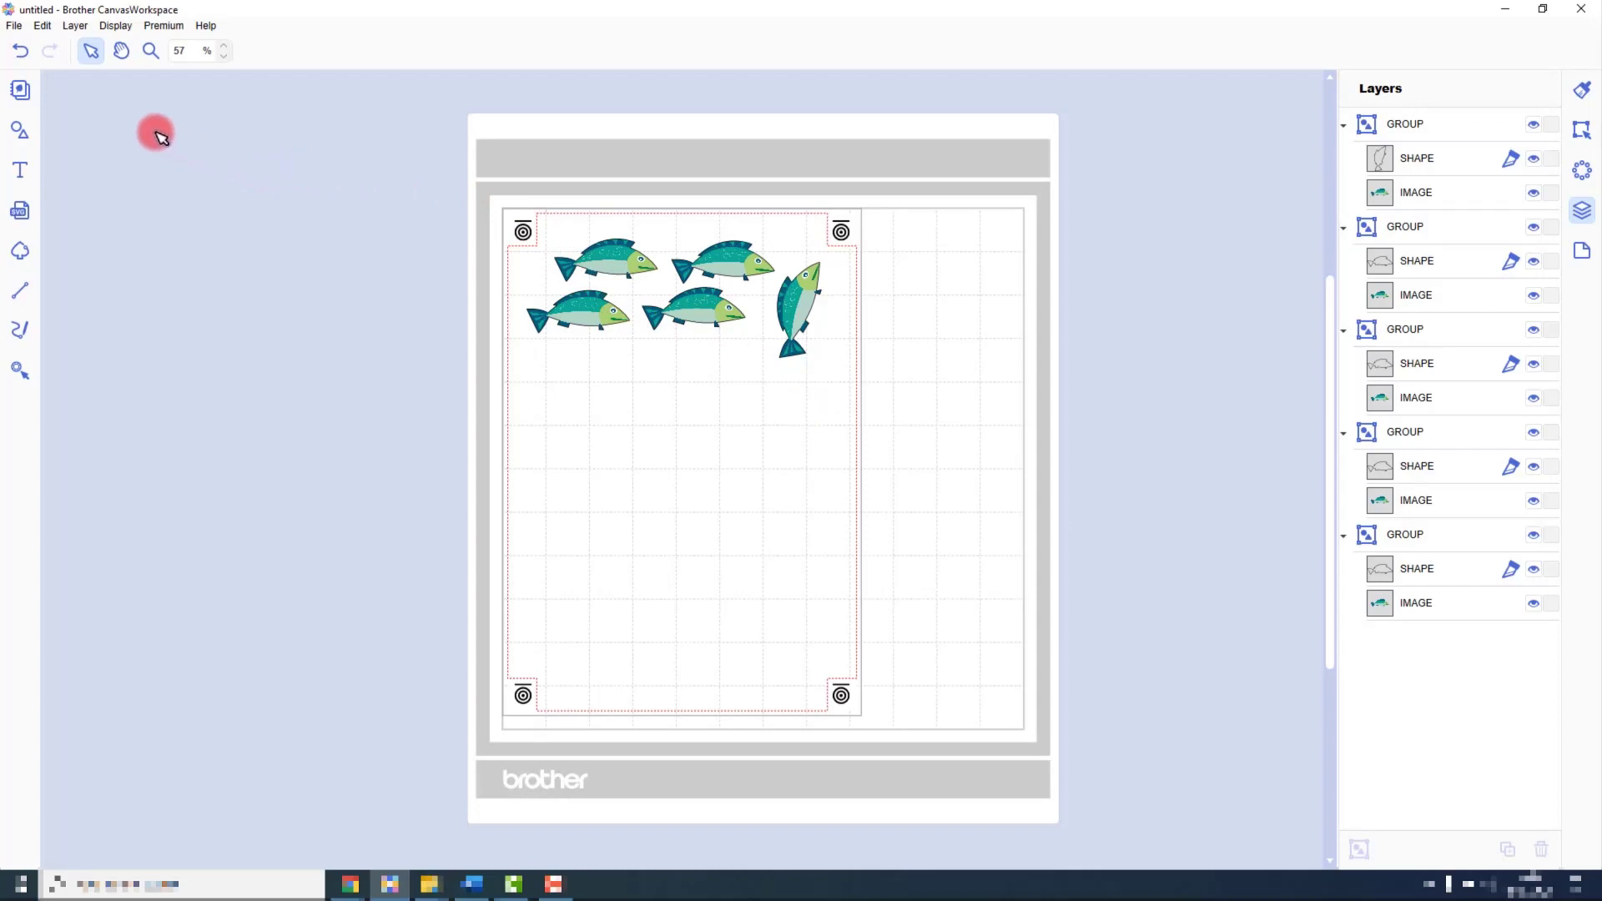
- Save an images-only PDF export named Fishy to the SCANNCUT (G:) drive
left_click(14, 25)
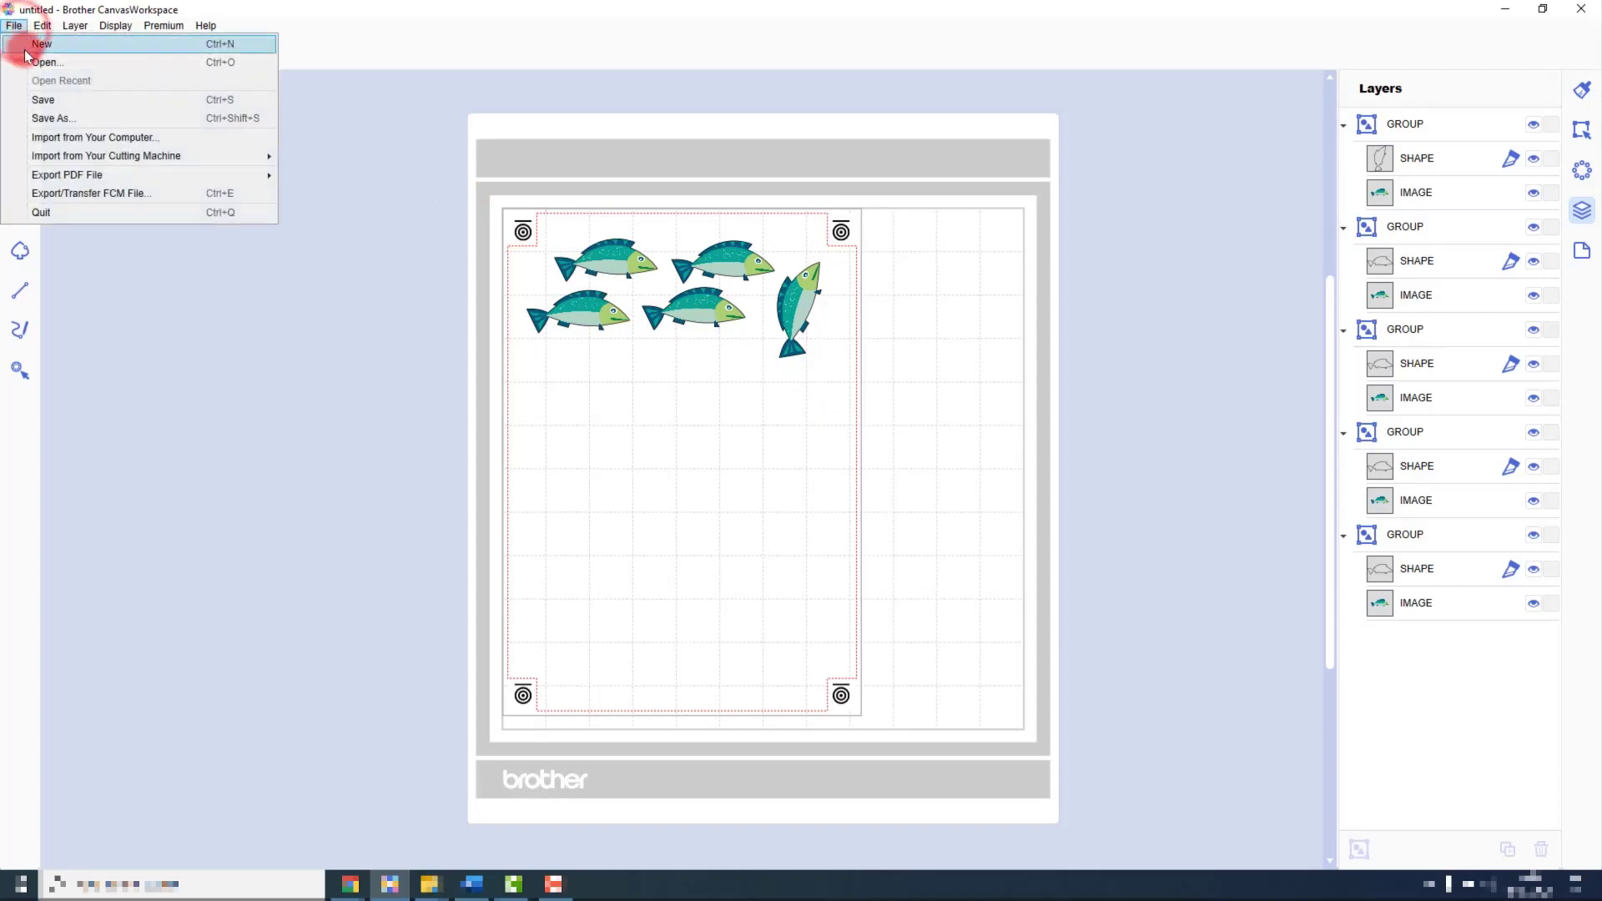
mouse_move(67, 177)
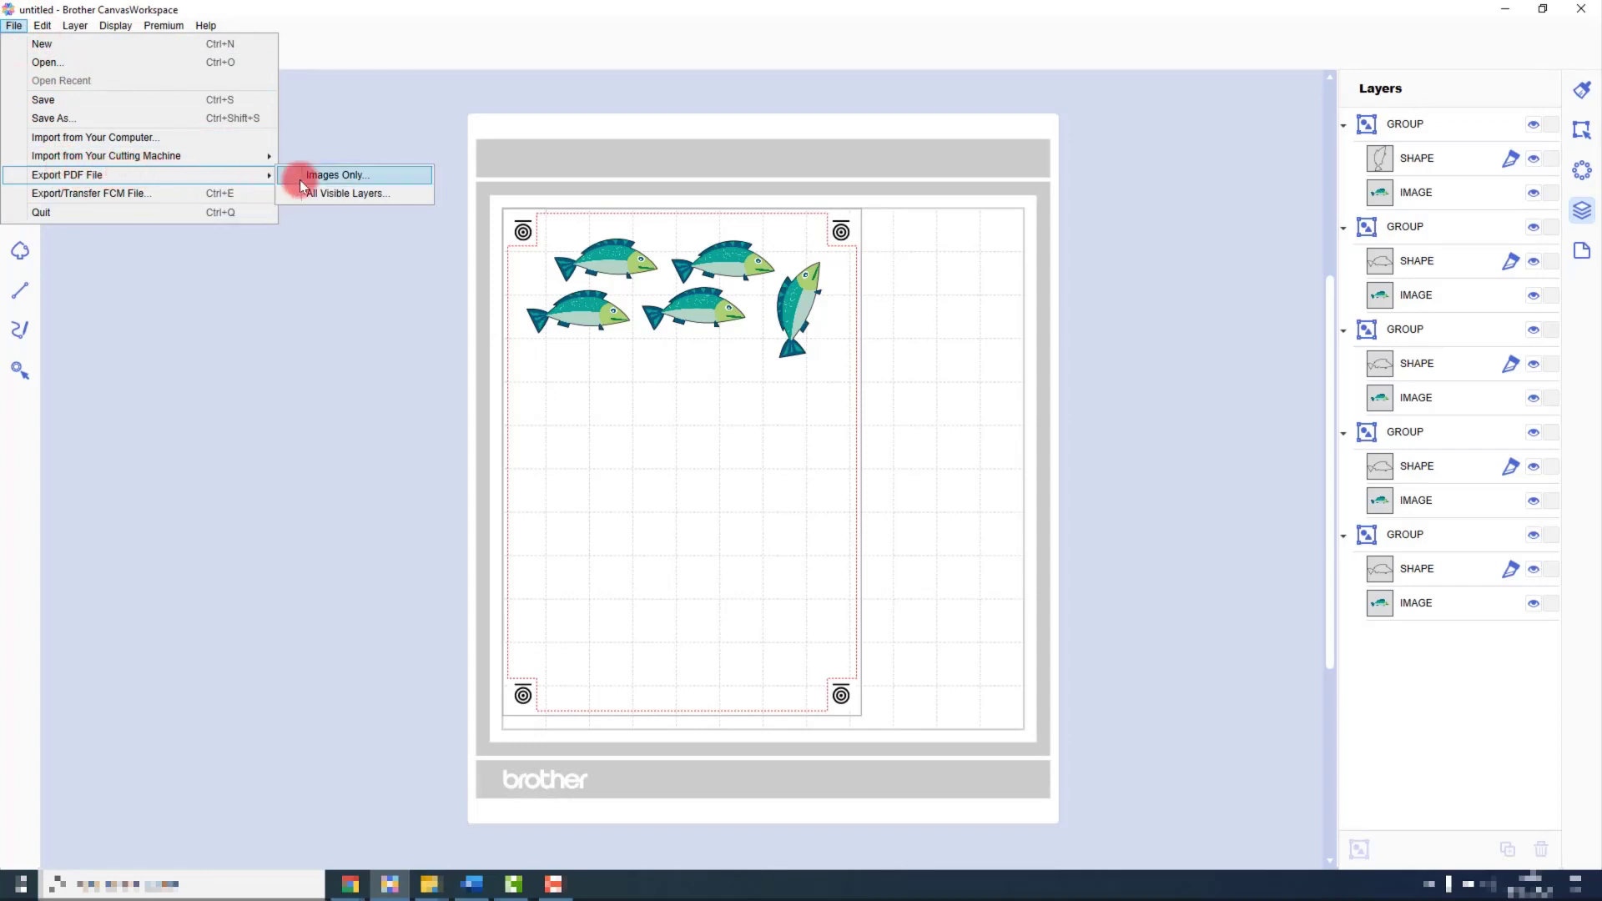
left_click(341, 176)
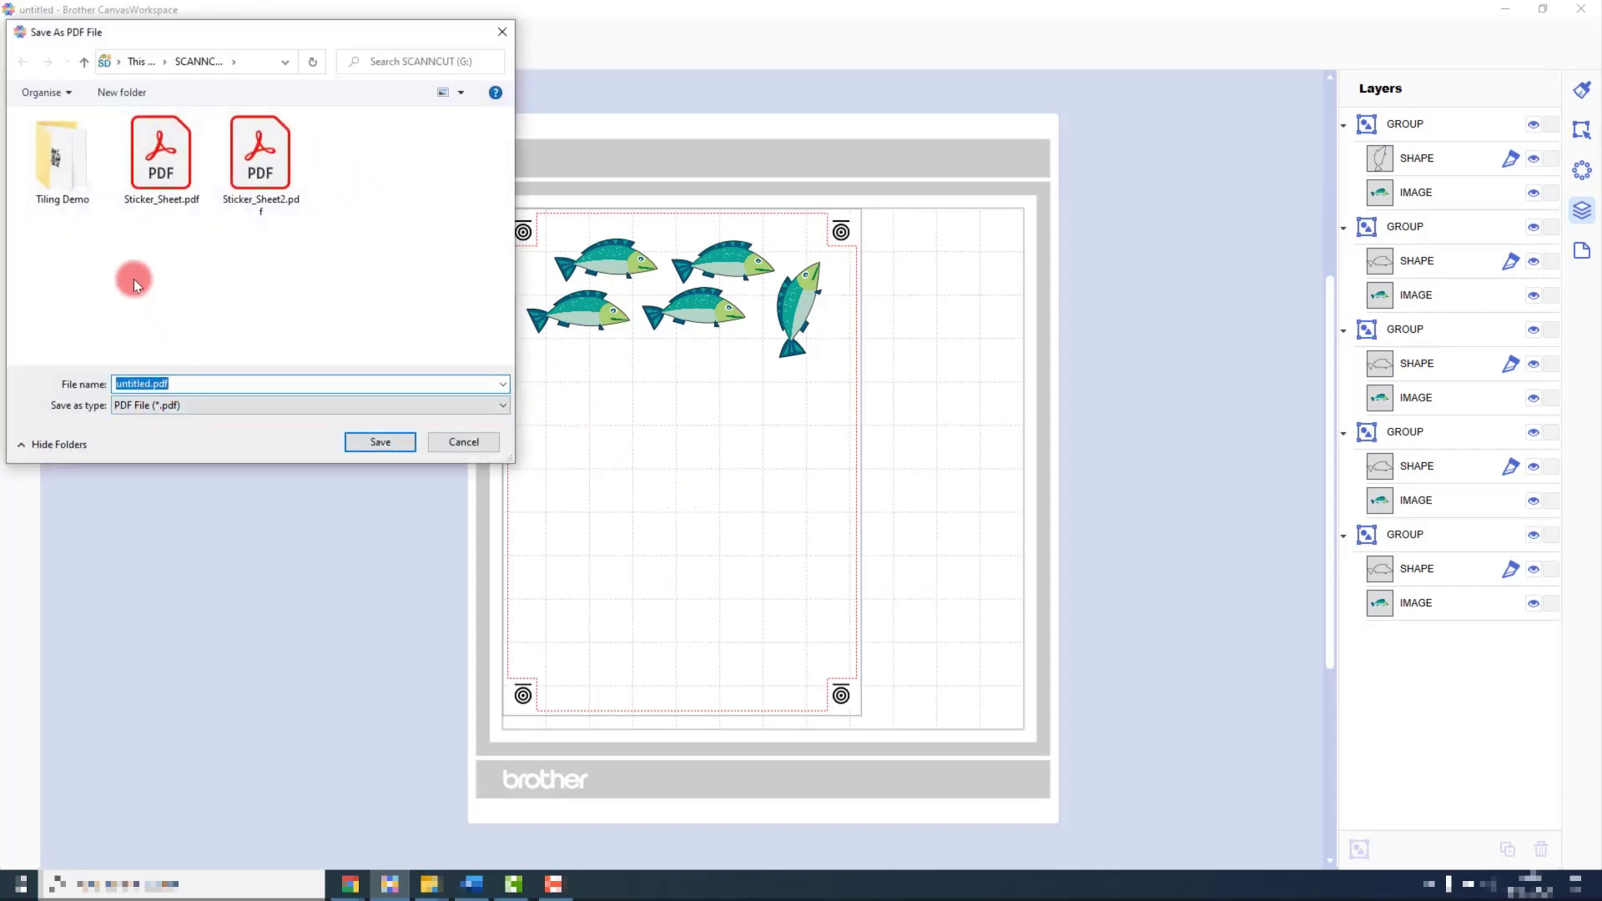
type("Fishy")
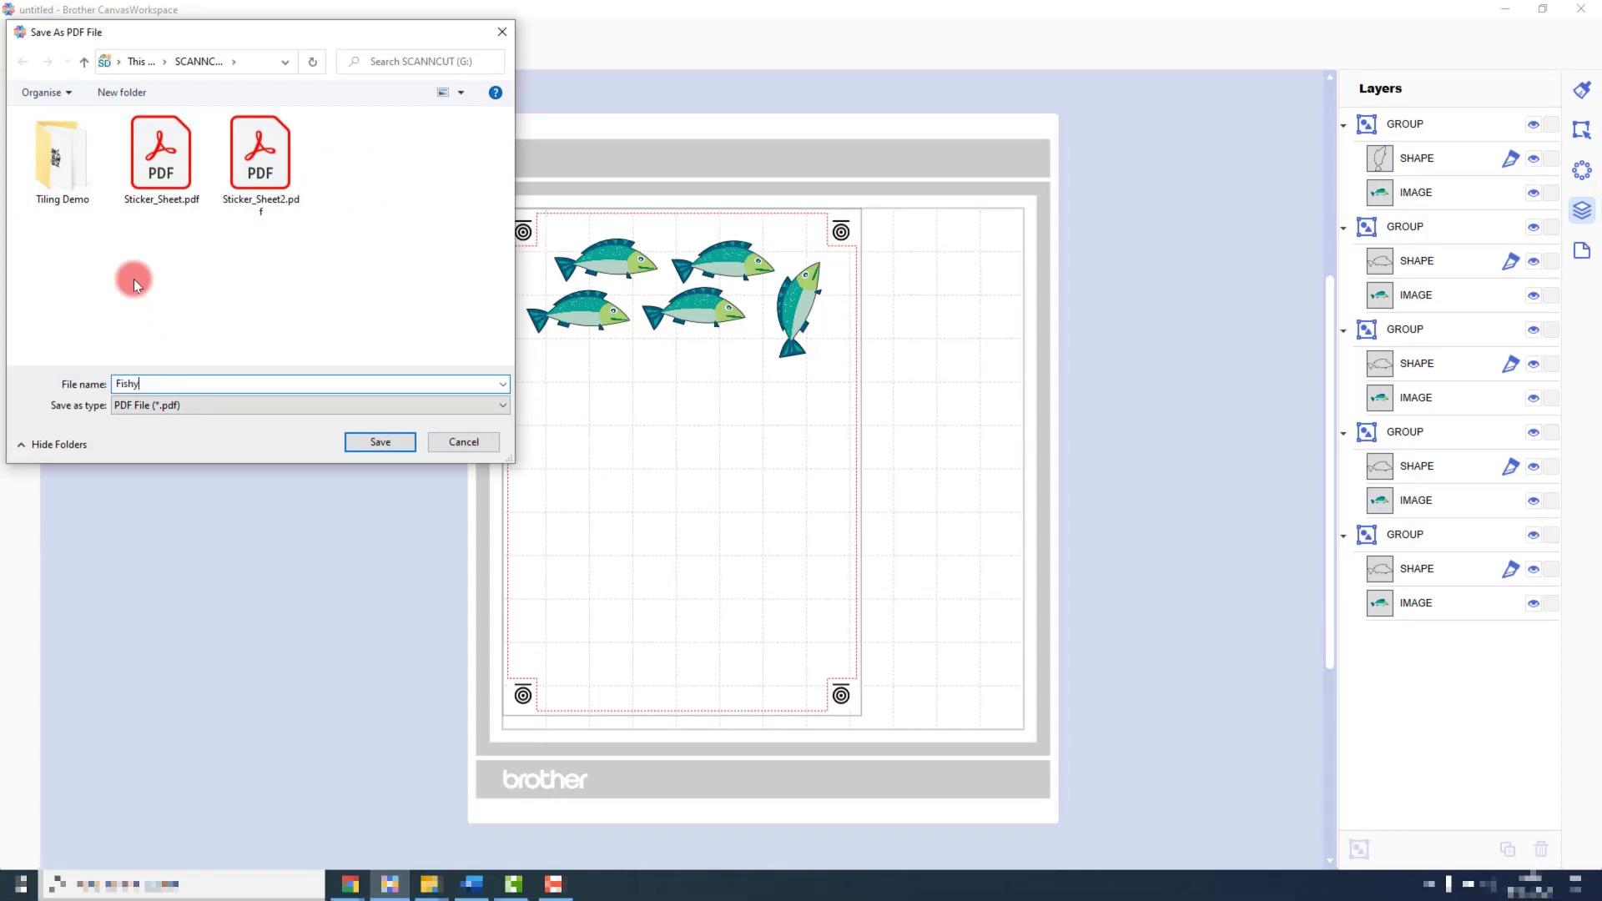
left_click(369, 443)
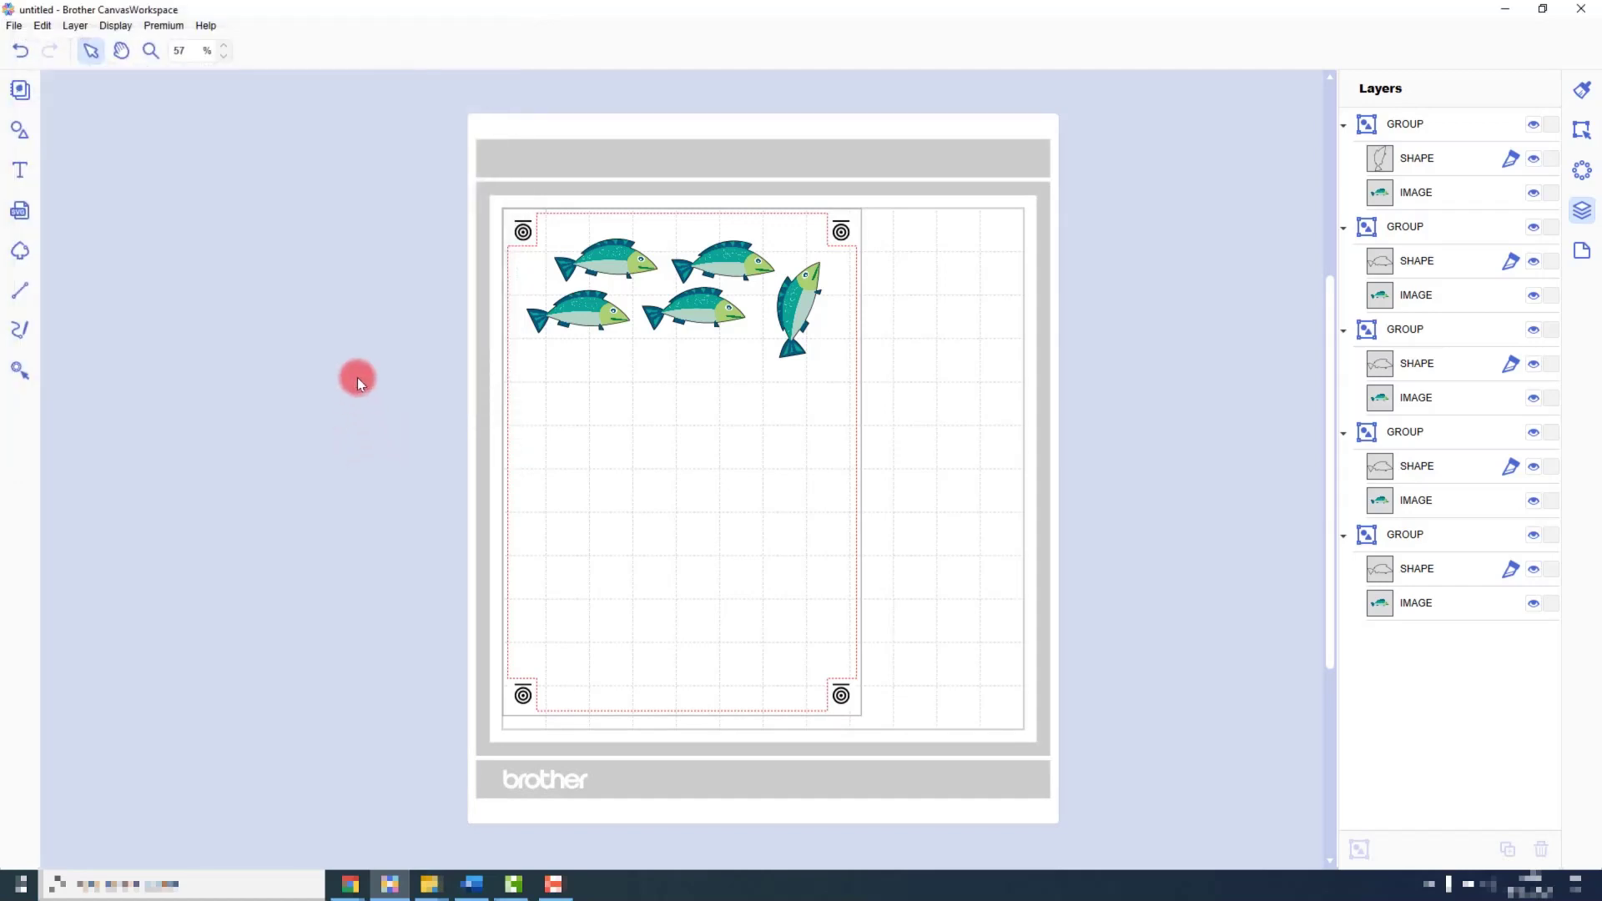
- Export the cut lines as FCM file Fishy to SCANNCUT (G:), accepting the images-excluded warning
left_click(17, 26)
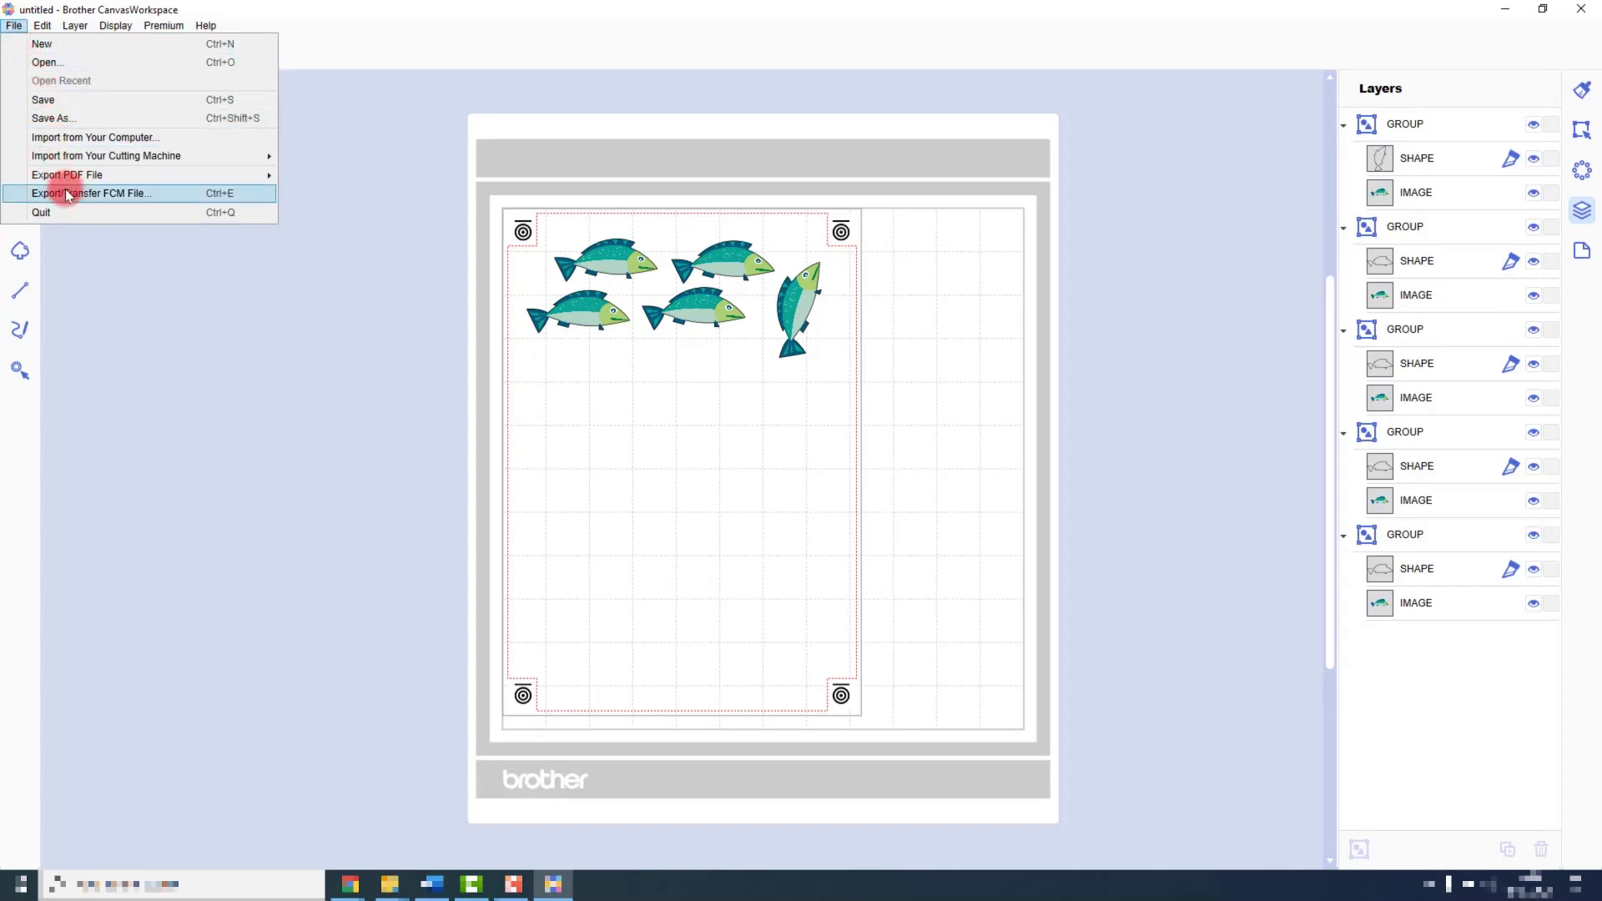
left_click(168, 193)
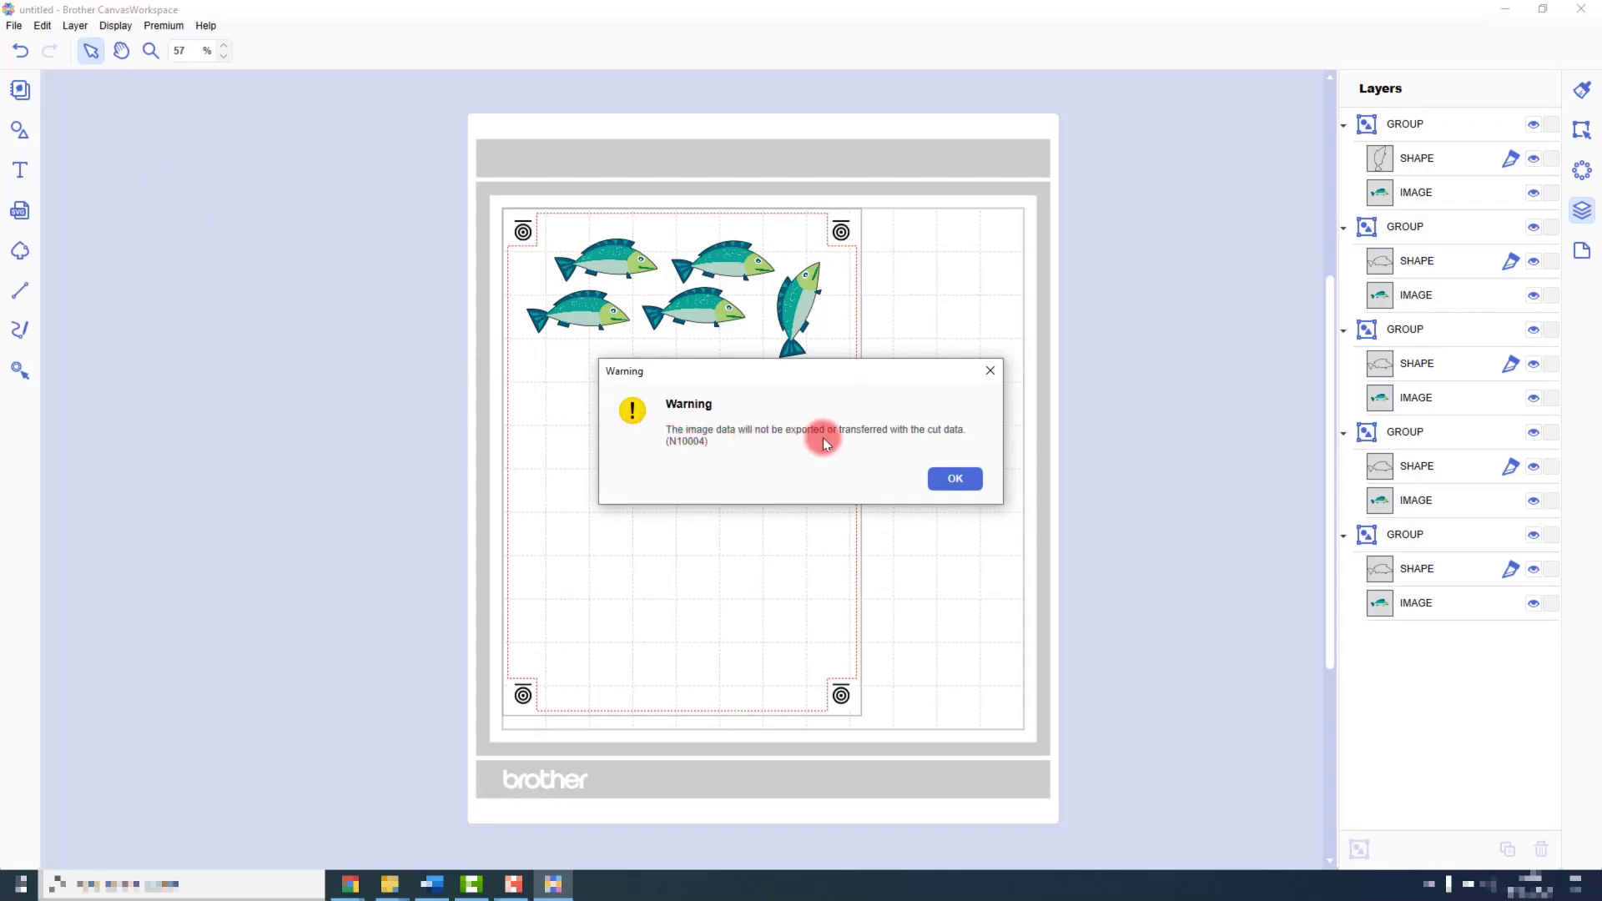
left_click(955, 479)
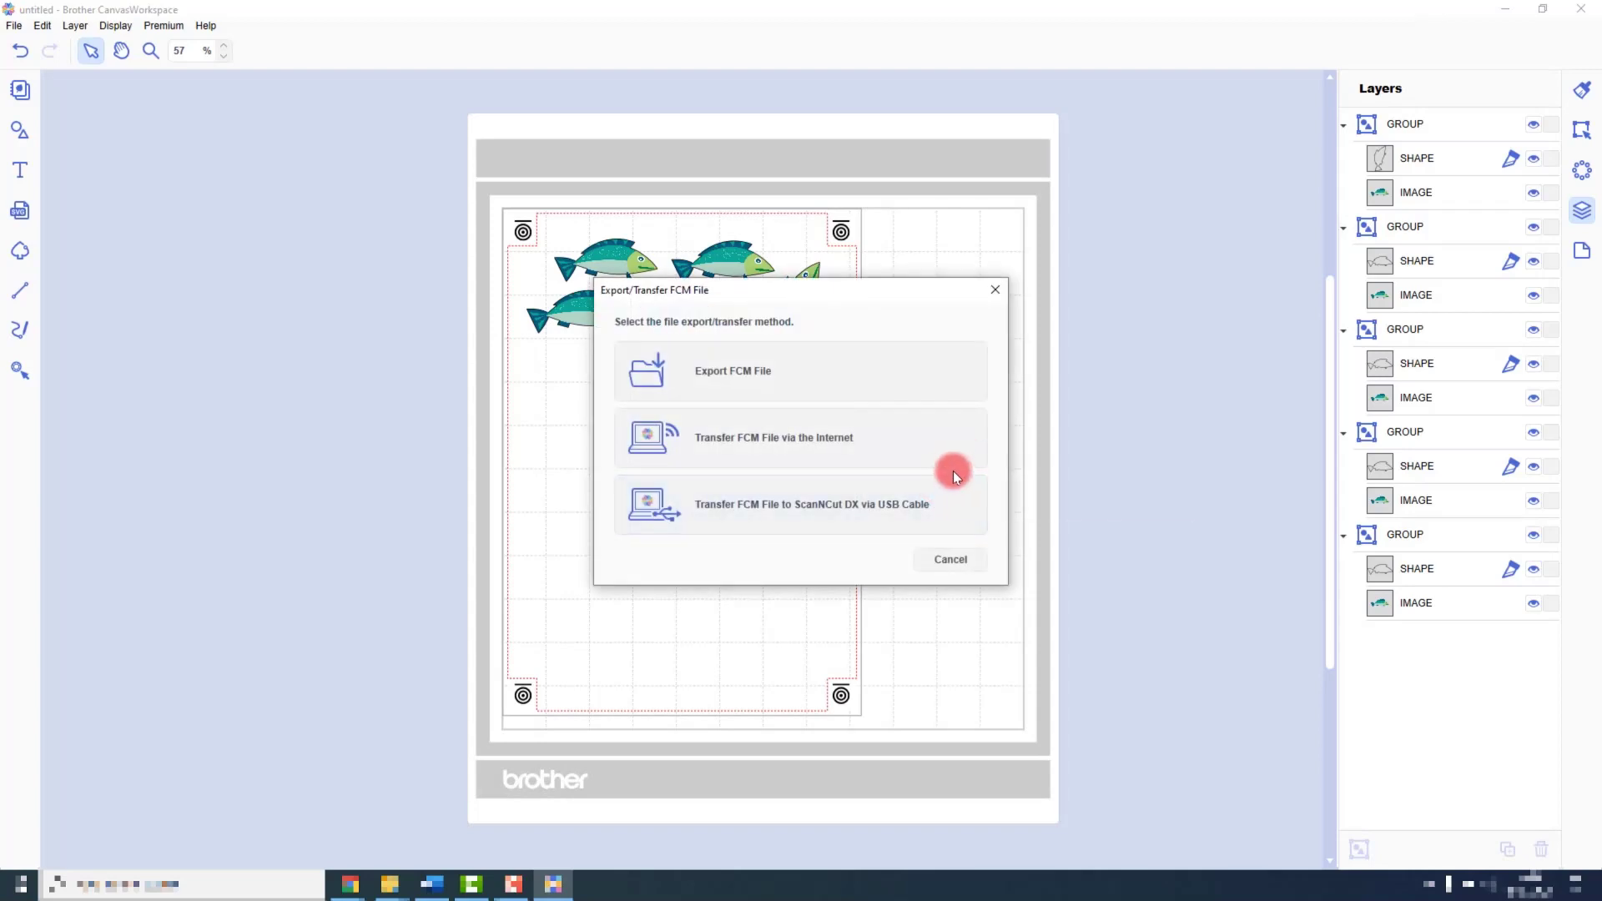
left_click(882, 380)
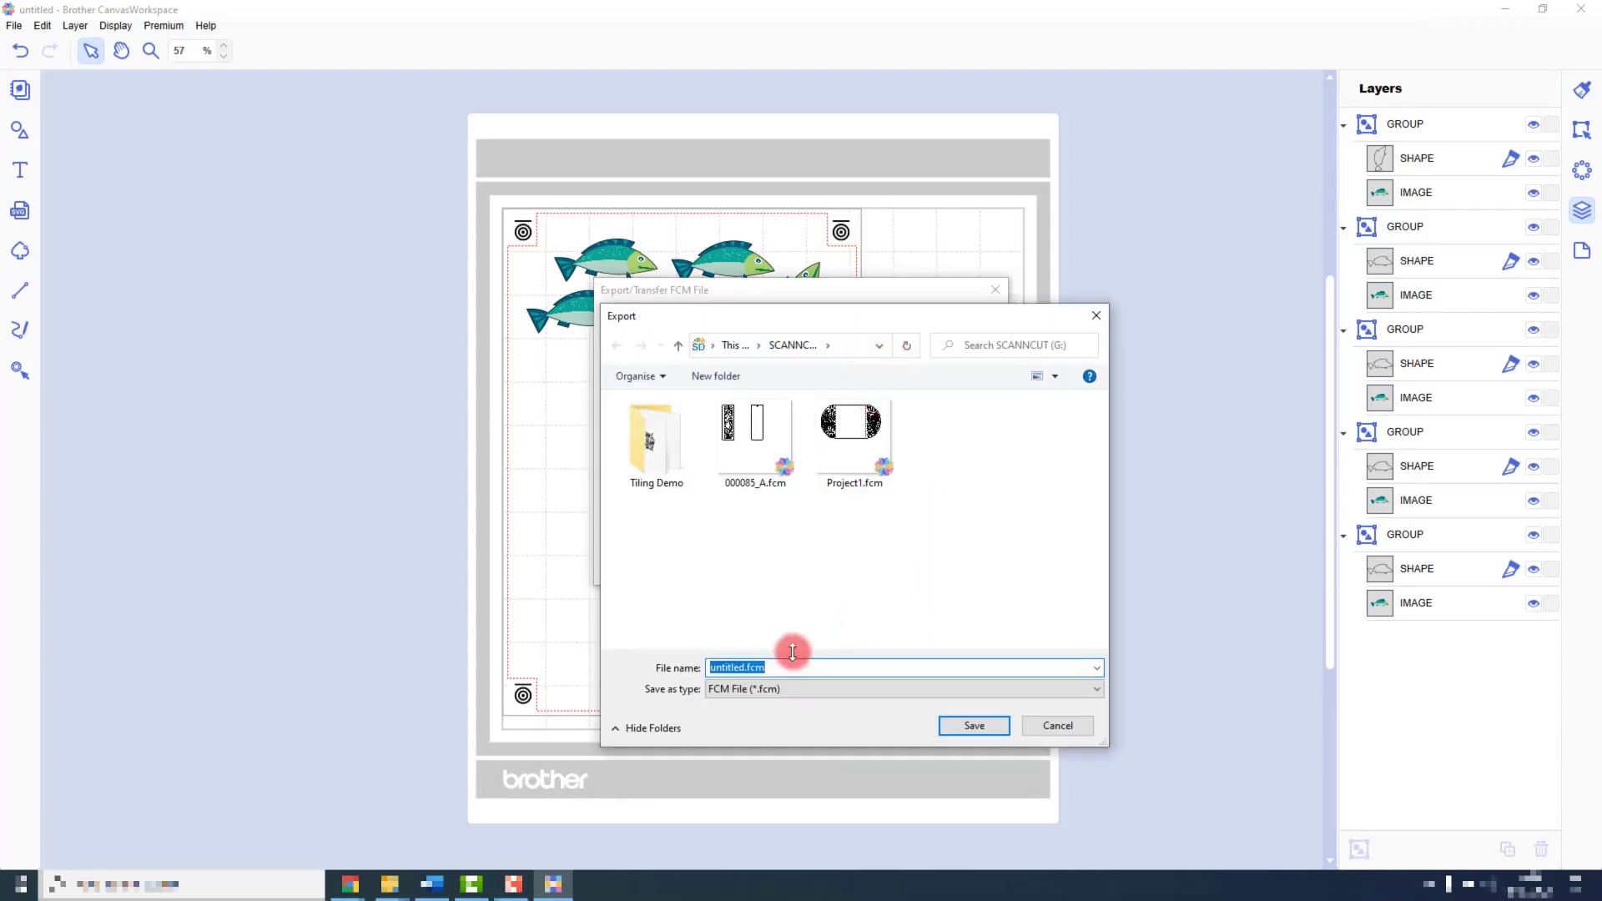
type("Fishy")
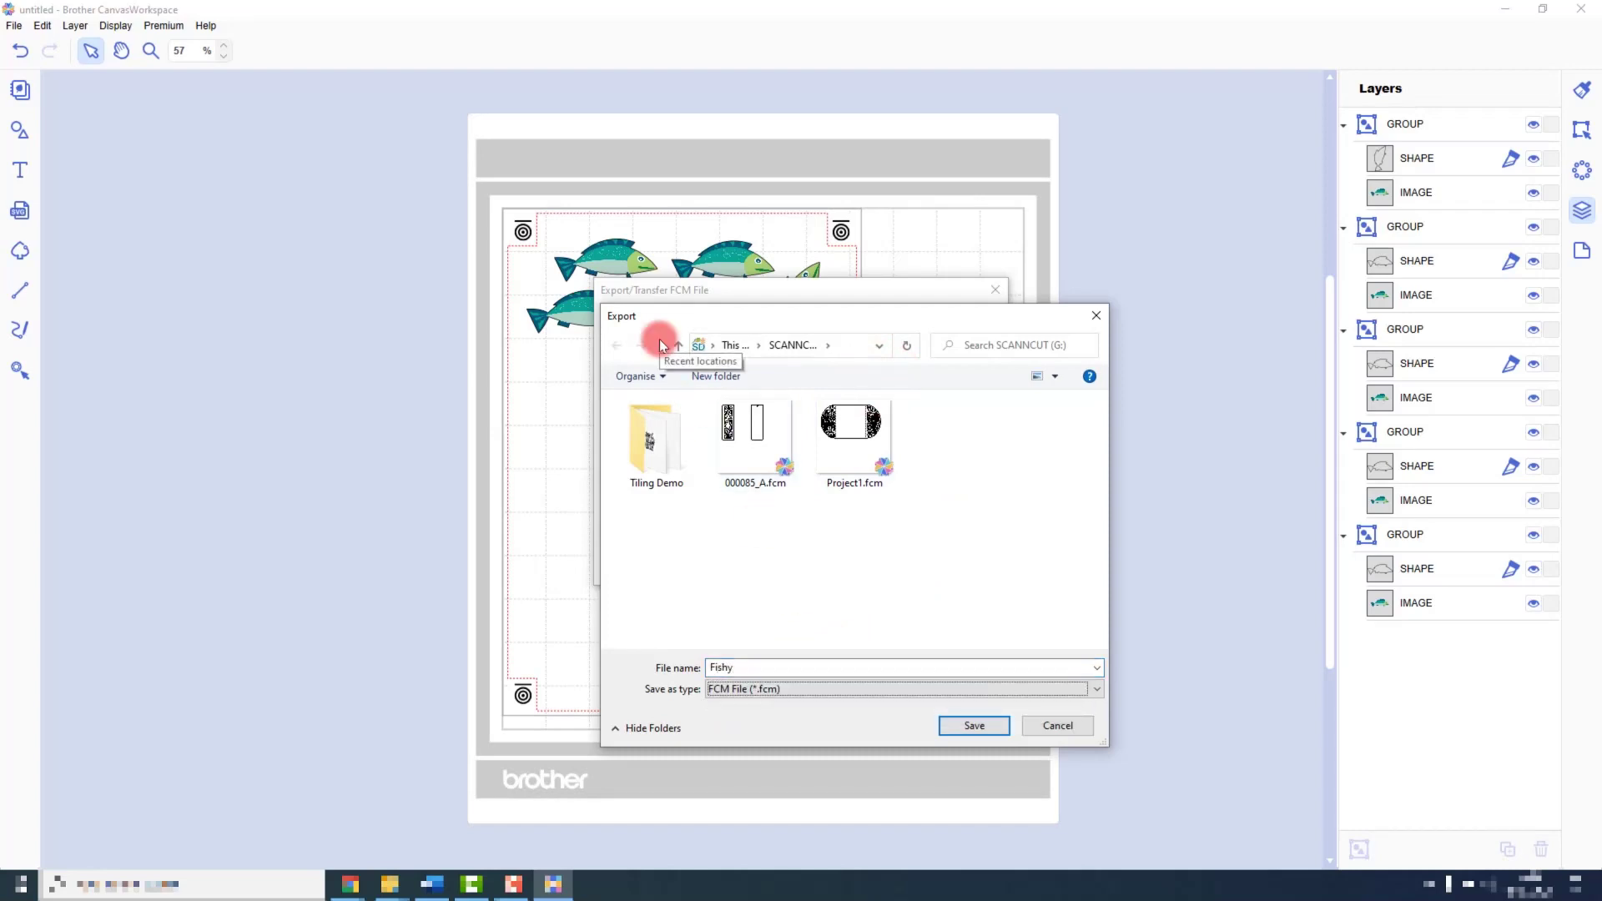
key("Return")
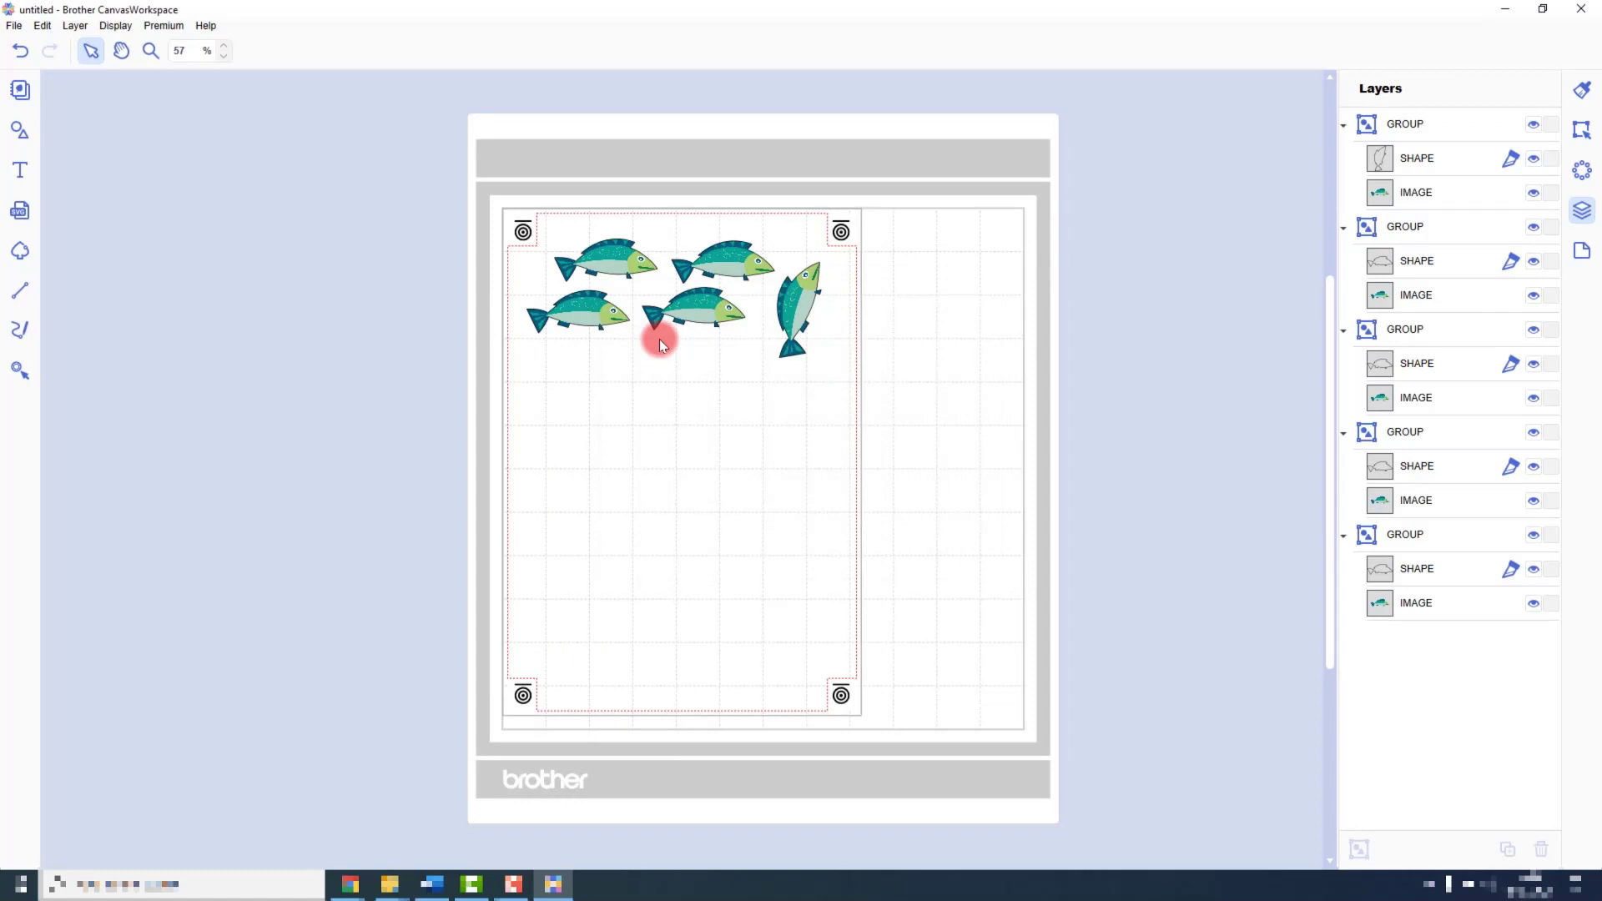